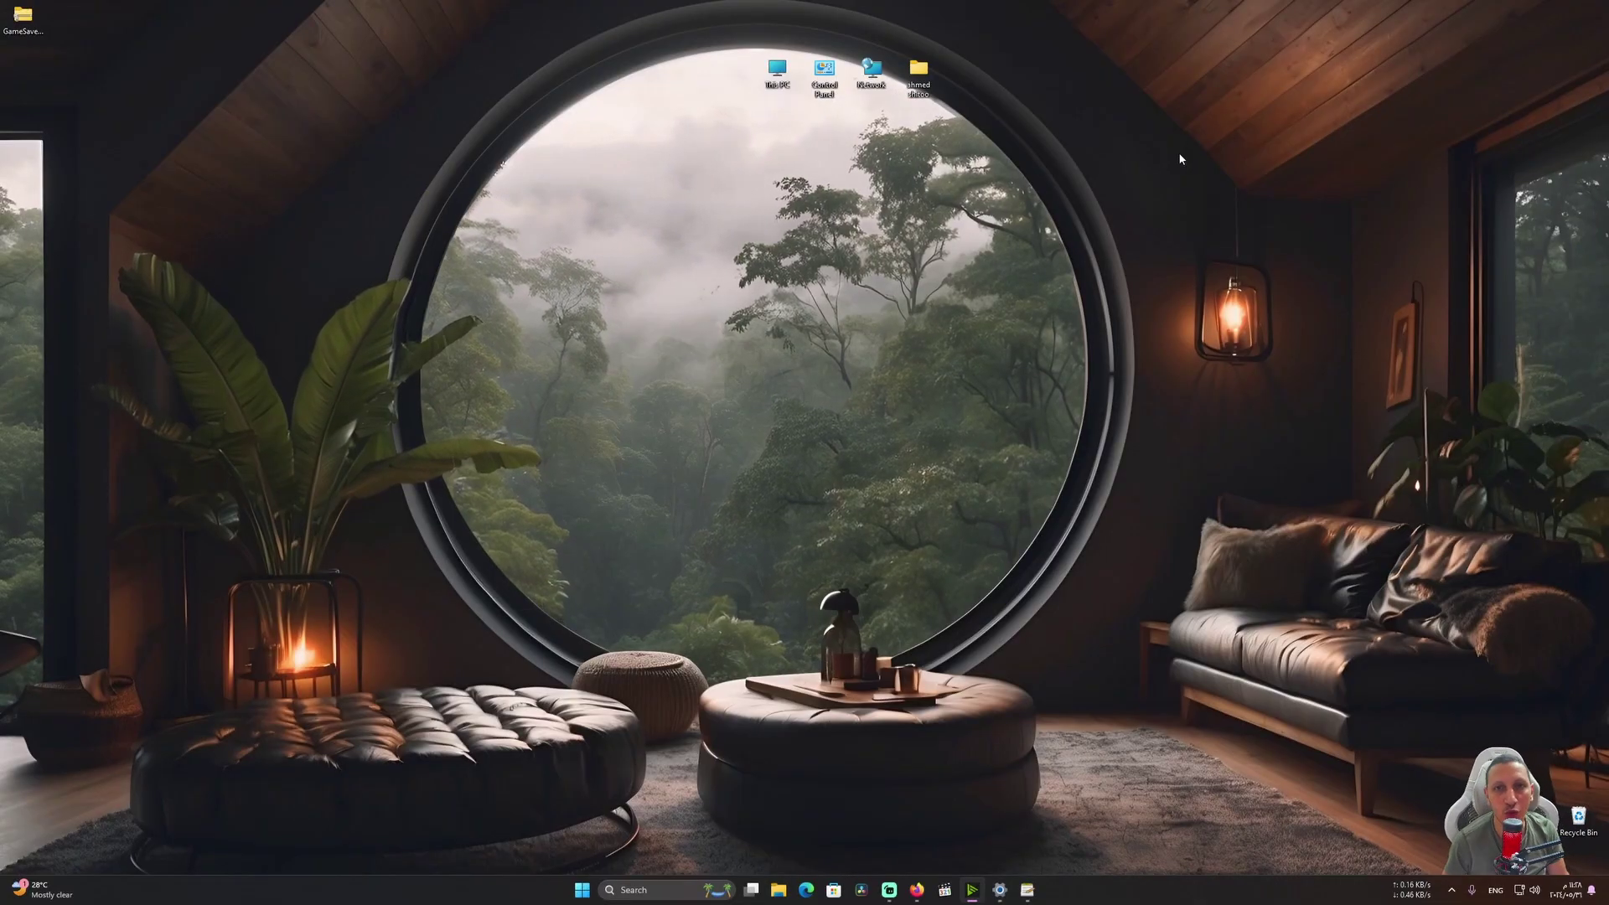
Step: Switch to Firefox and download GameSave Manager from its official site, adding the duplicate with a numbered file name
{"action": "left_click", "coordinate": [917, 890]}
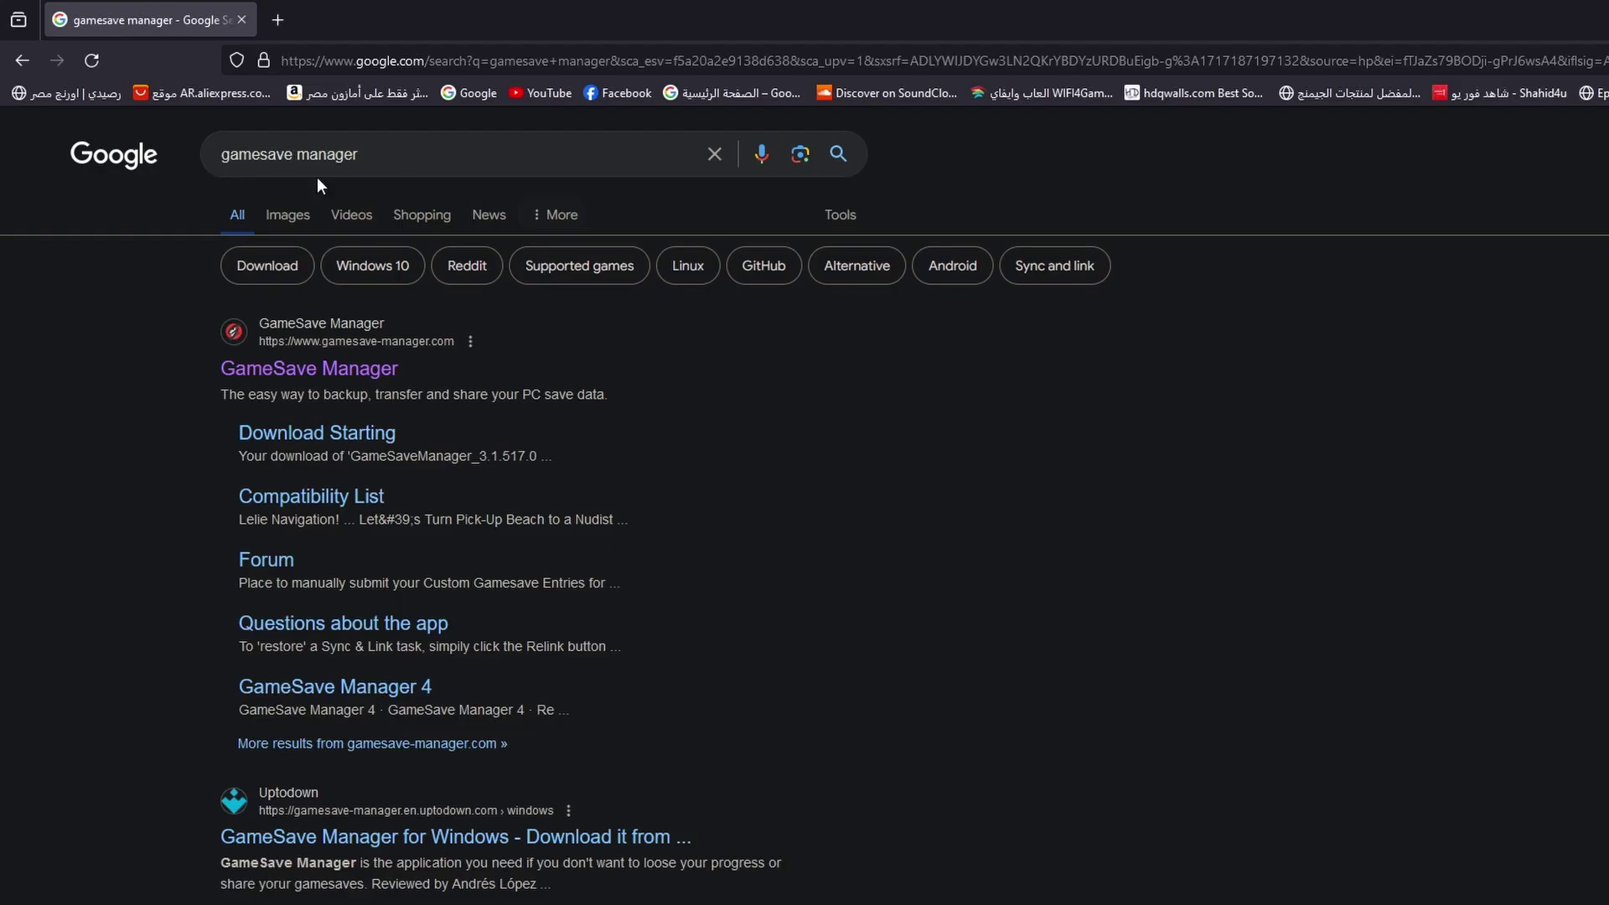
{"action": "left_click", "coordinate": [302, 371]}
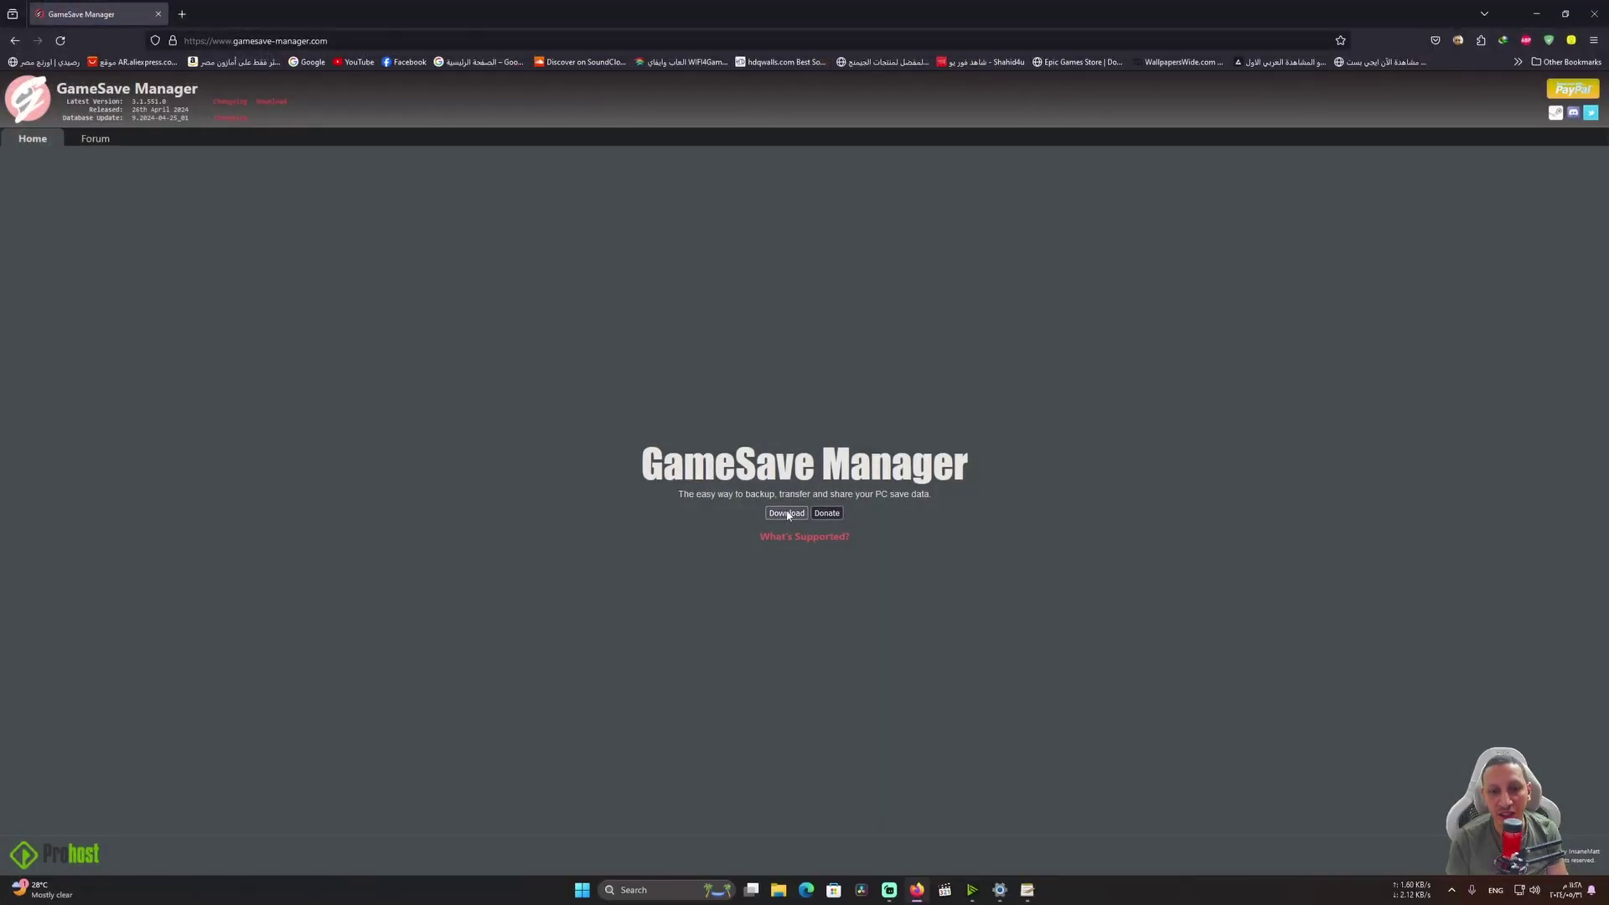
{"action": "left_click", "coordinate": [787, 515]}
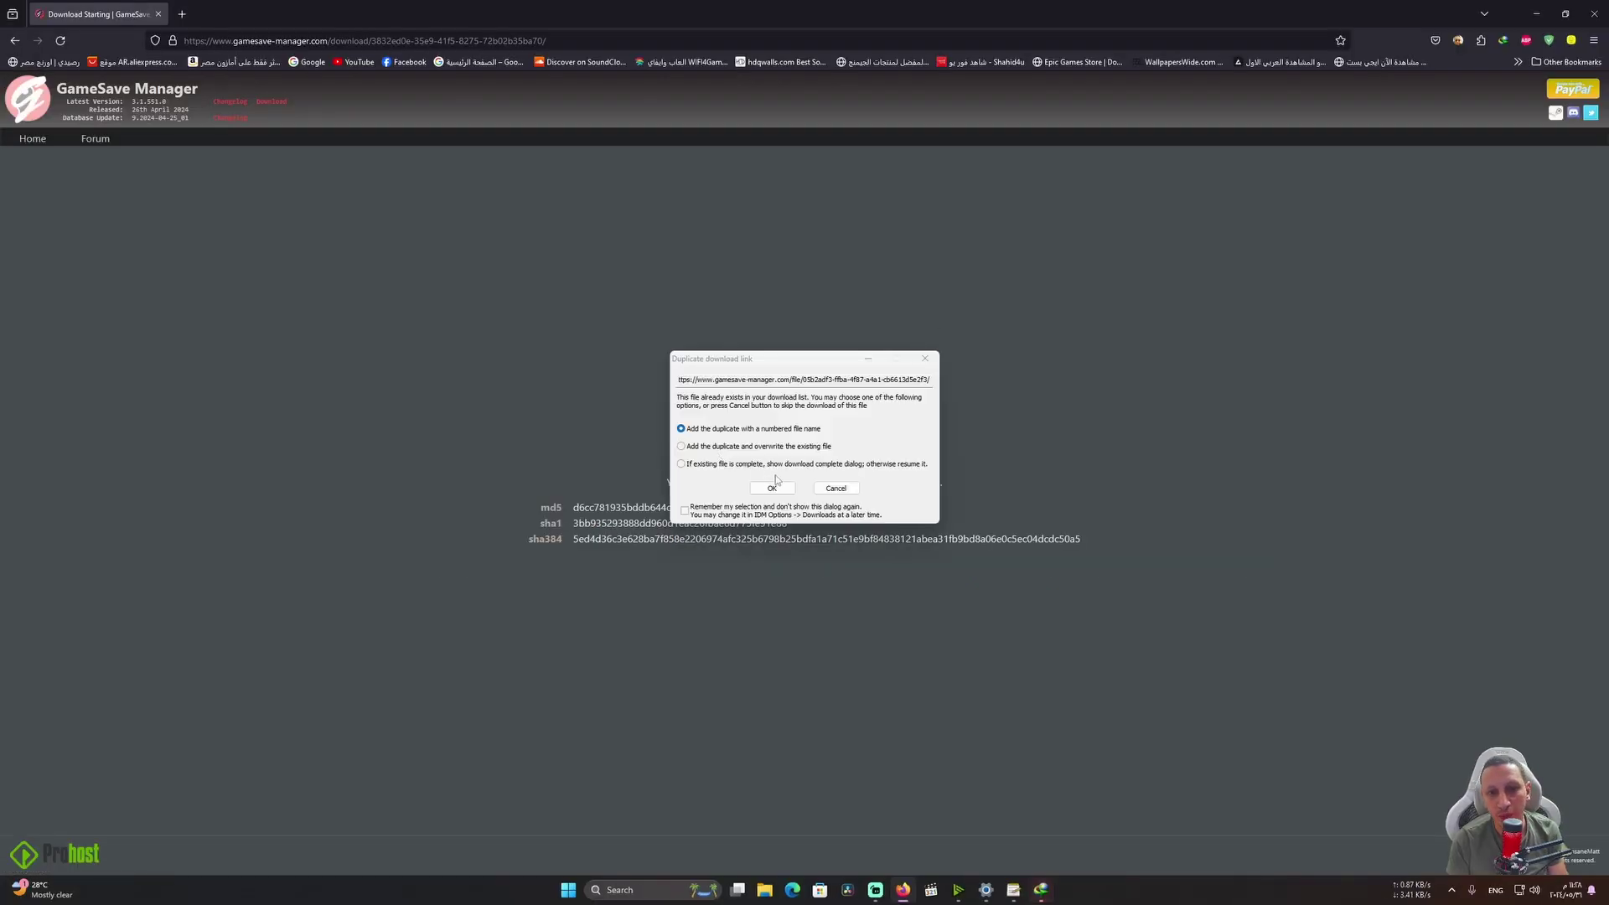
{"action": "left_click", "coordinate": [772, 489]}
Step: Dismiss Internet Download Manager's trial and registration dialogs without registering
{"action": "left_click", "coordinate": [897, 467]}
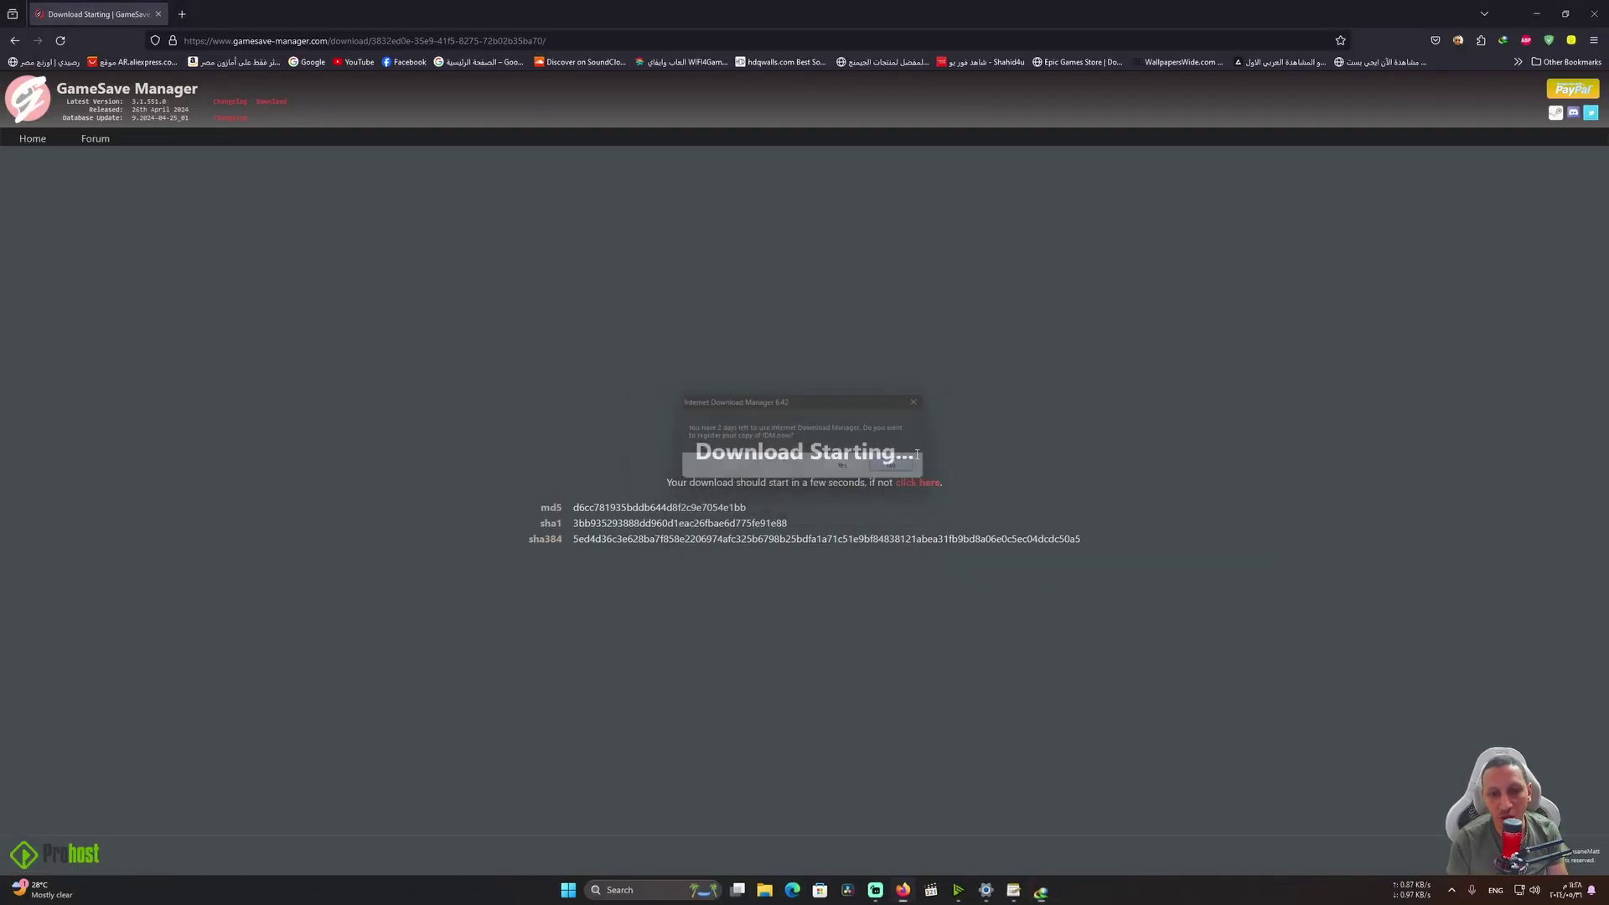
{"action": "left_click", "coordinate": [895, 501]}
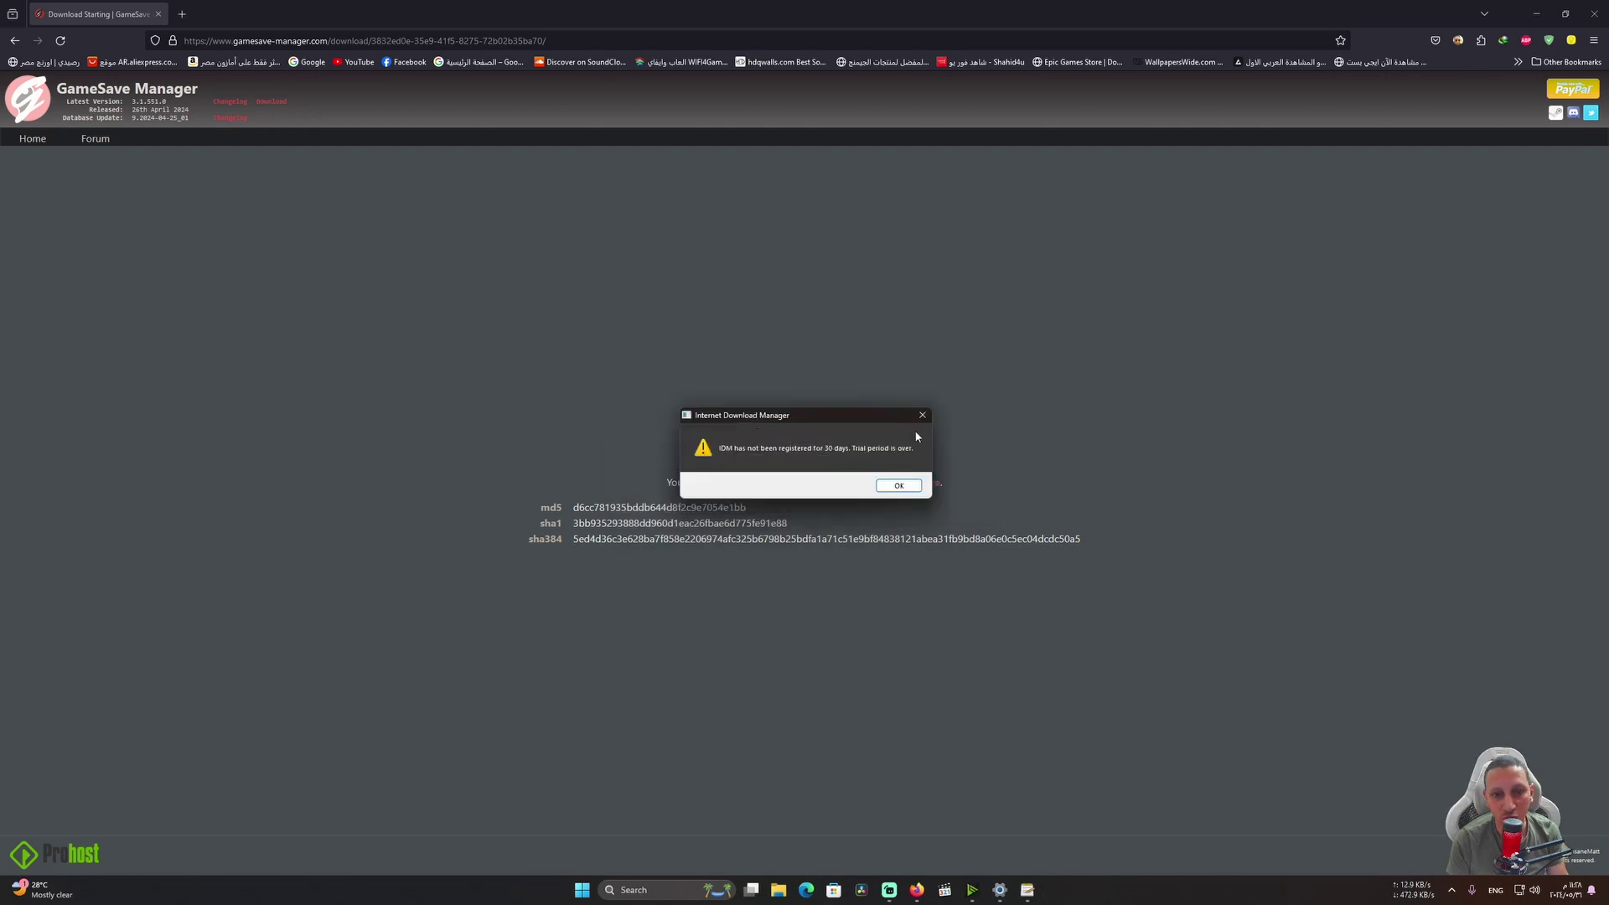
{"action": "left_click", "coordinate": [926, 415]}
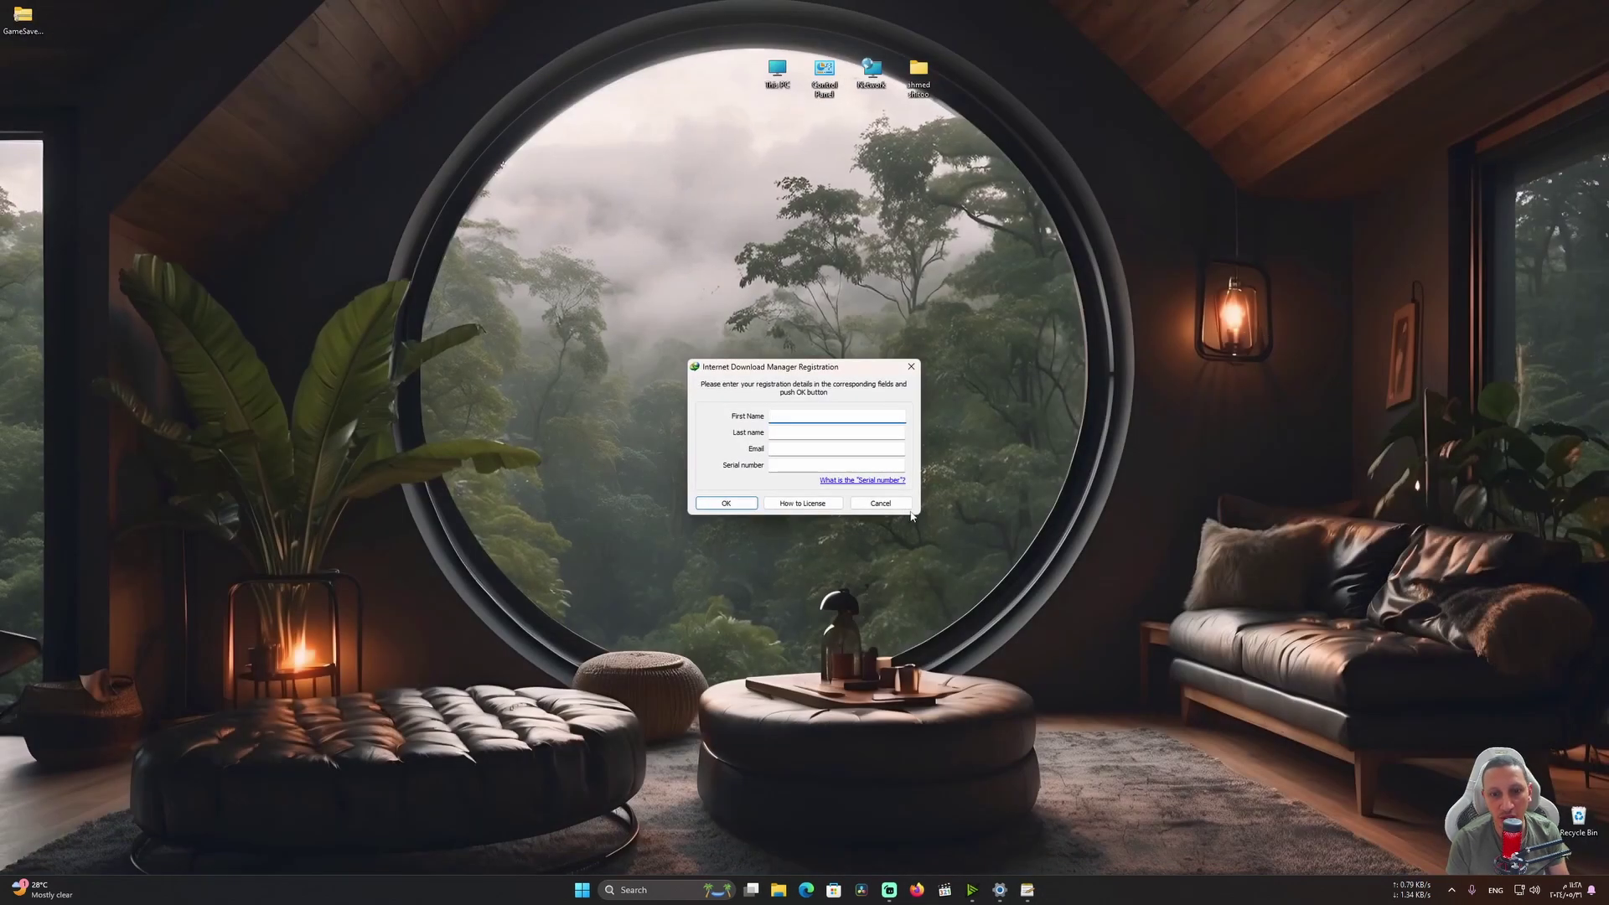
{"action": "key", "text": "Escape"}
Step: Move the downloaded GameSaveManager_3.1.551.0.zip to the middle of the desktop and check its file size in its properties
{"action": "left_click_drag", "start_coordinate": [23, 17], "coordinate": [729, 344]}
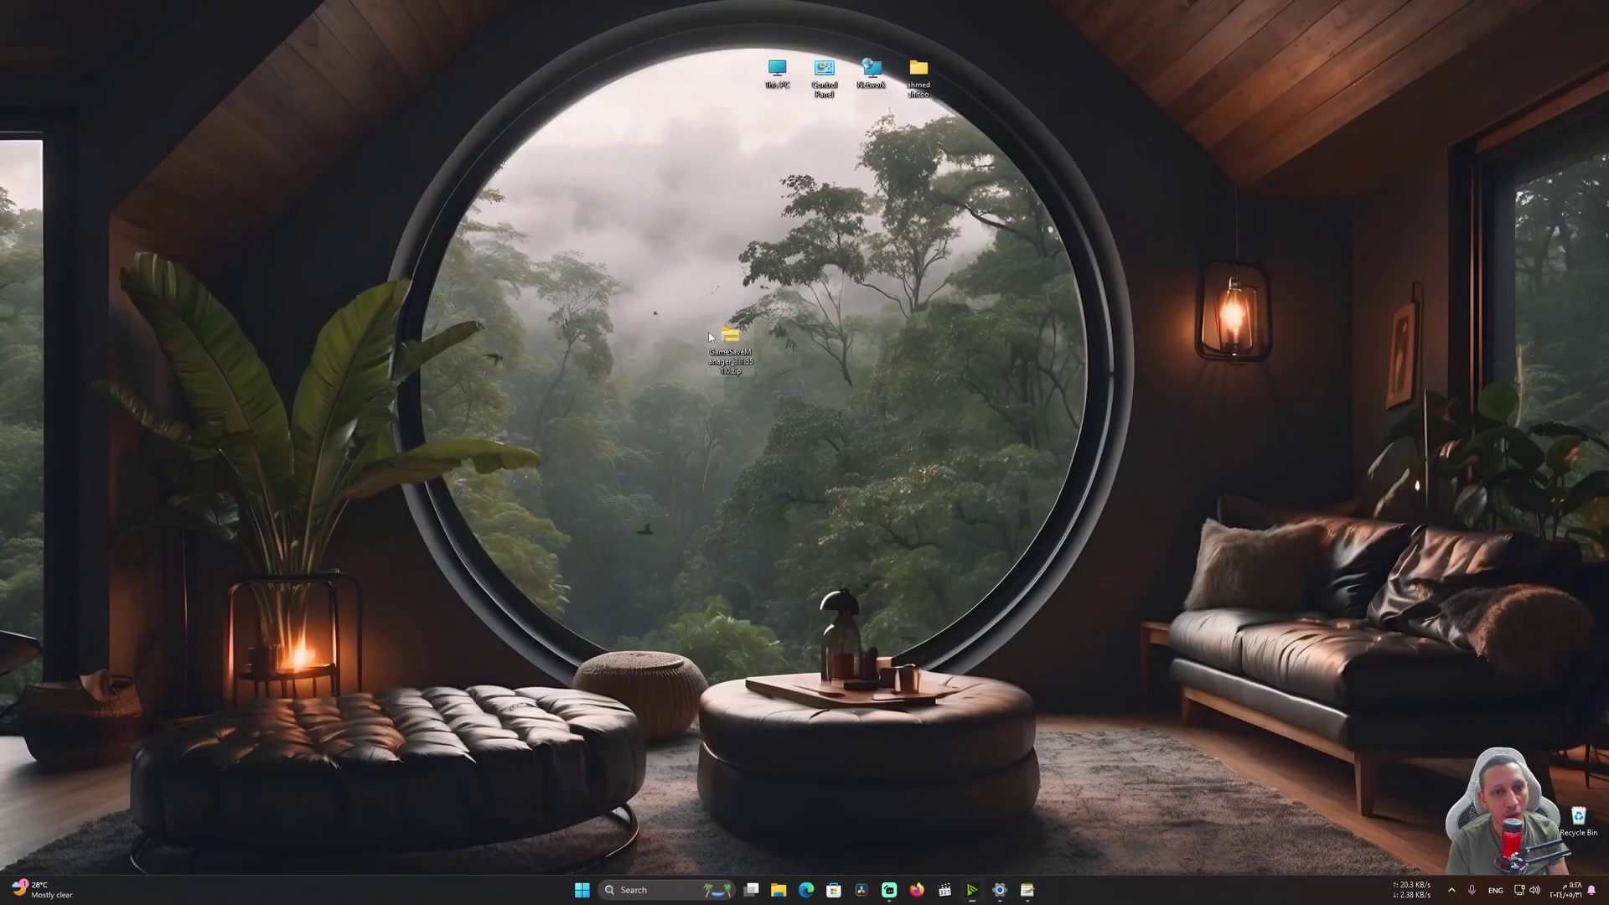
{"action": "right_click", "coordinate": [731, 333]}
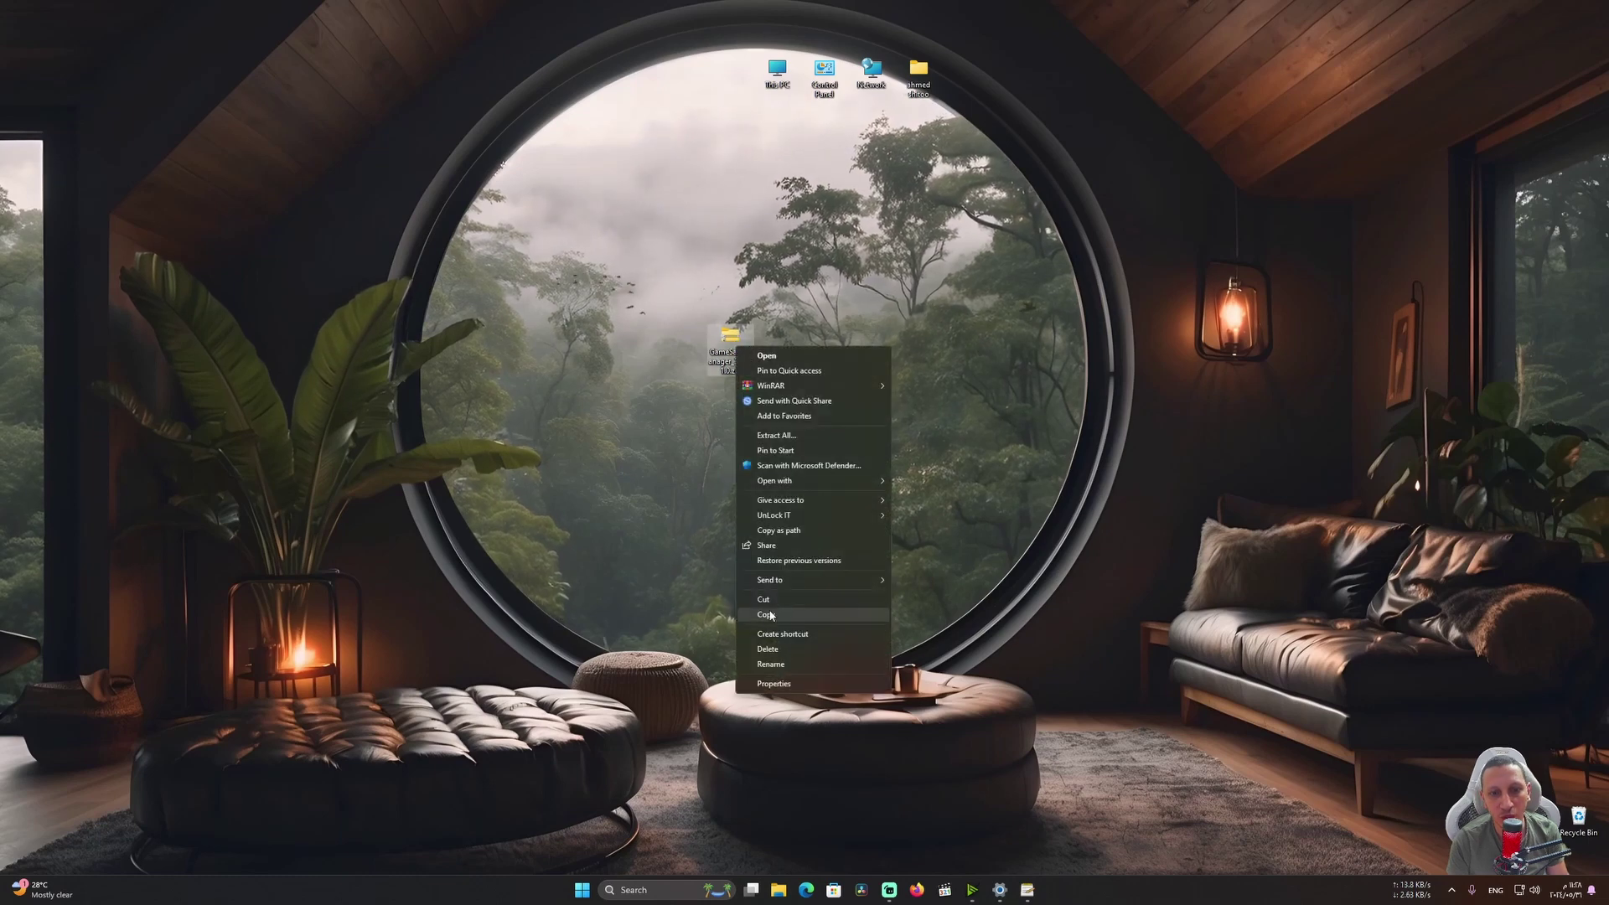
{"action": "left_click", "coordinate": [796, 682]}
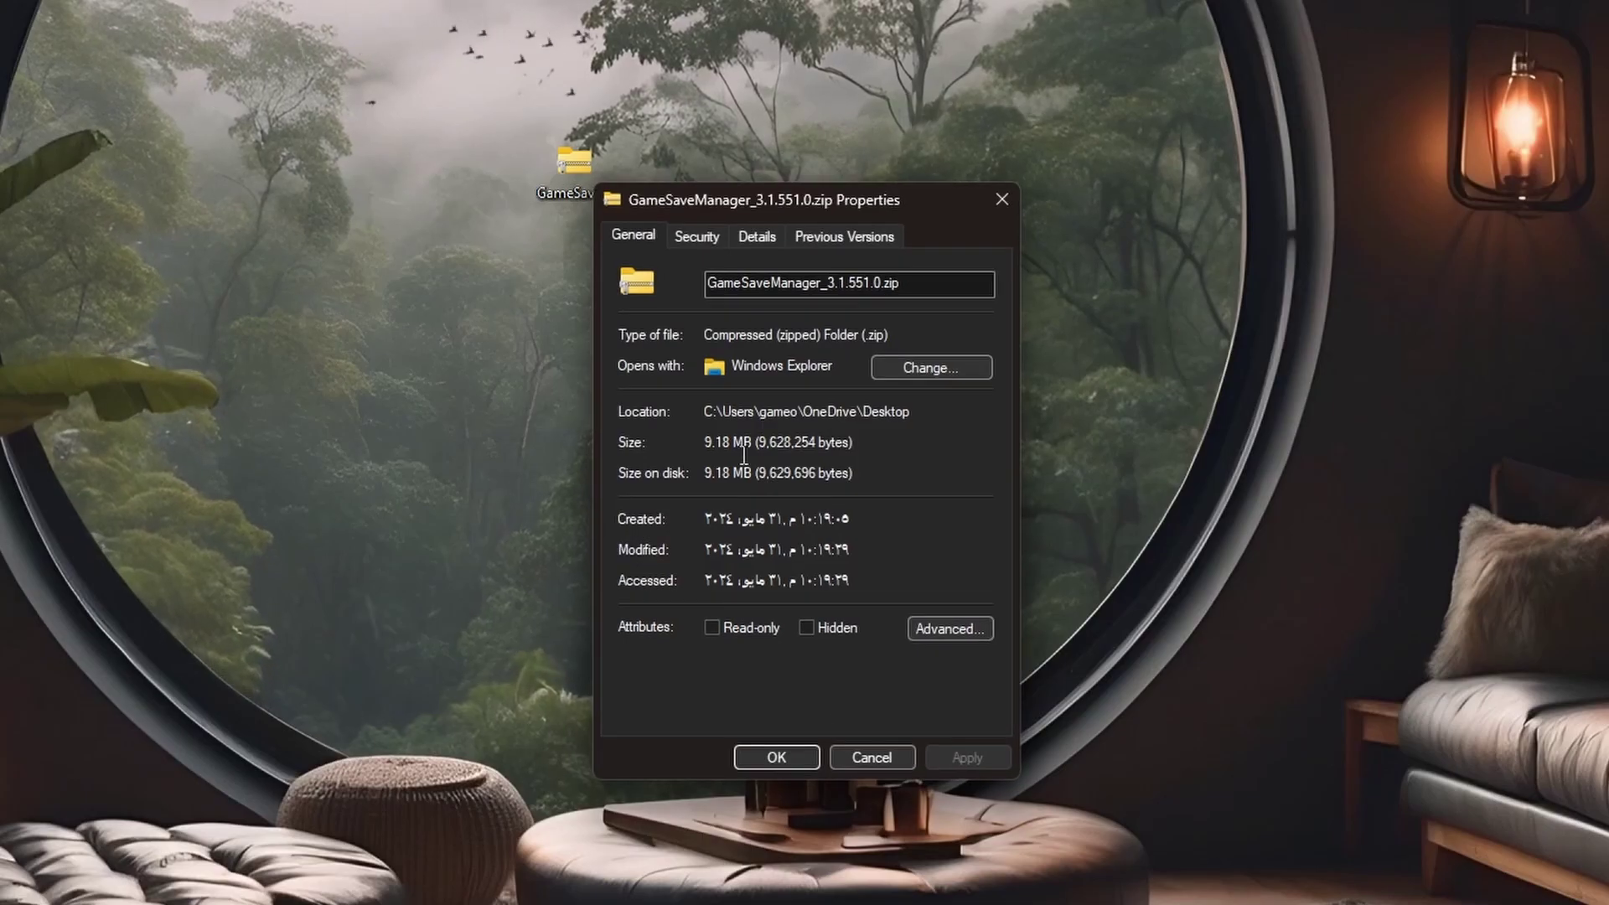
{"action": "left_click", "coordinate": [872, 756]}
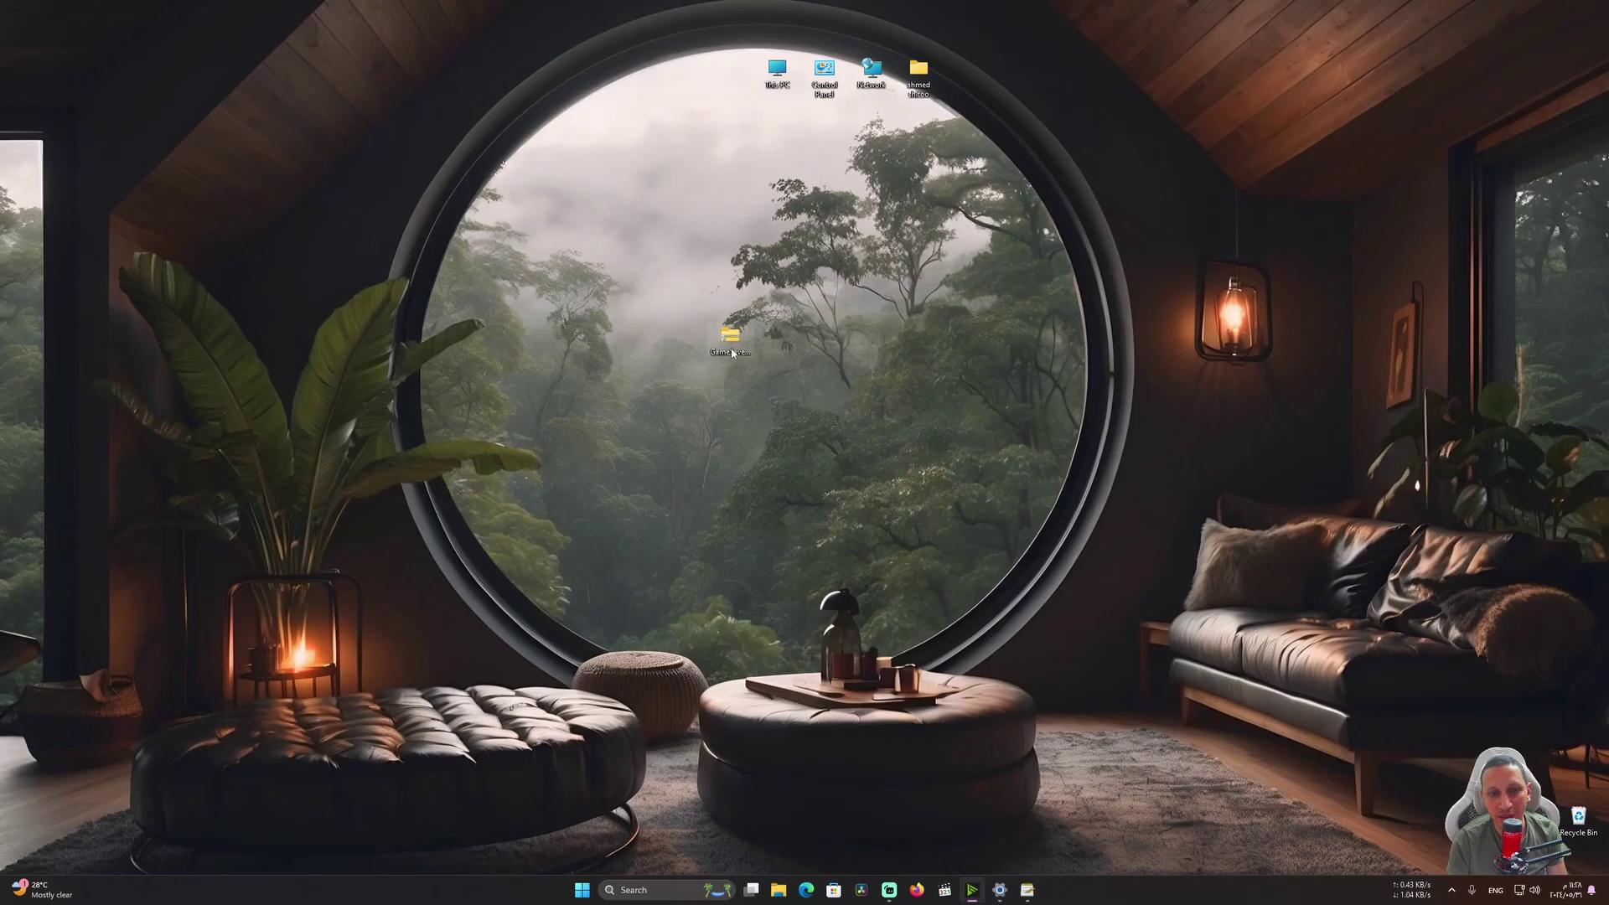
Step: Extract the zip with WinRAR into the desktop folder GameSaveManager_3.1.551.0 and place that folder beside the archive
{"action": "right_click", "coordinate": [580, 164]}
{"action": "mouse_move", "coordinate": [790, 372]}
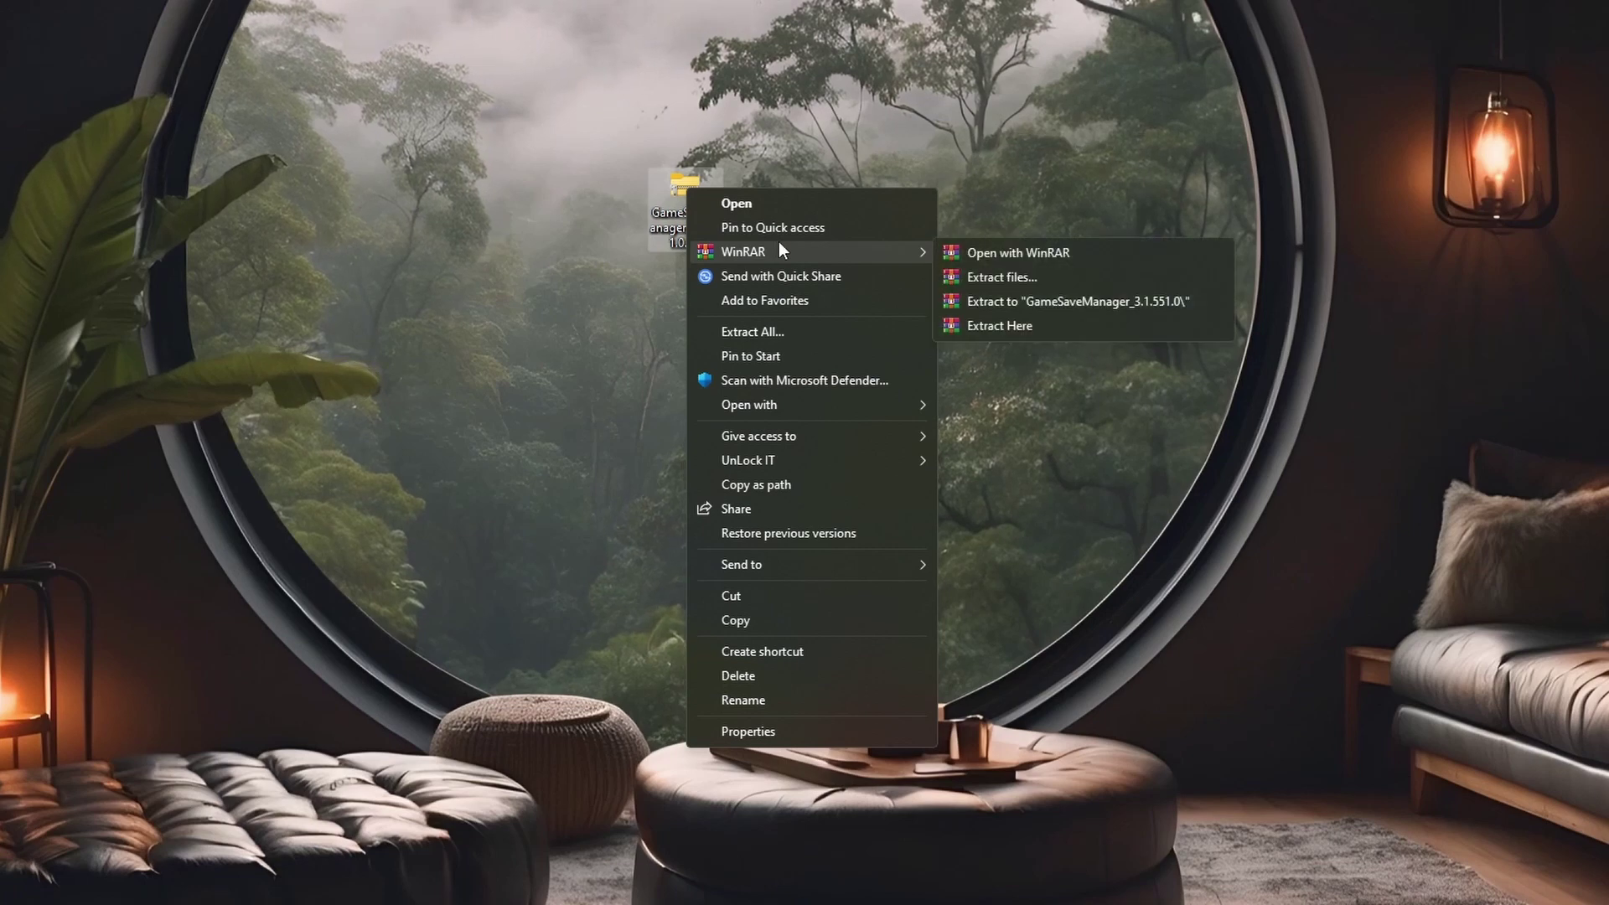
{"action": "left_click", "coordinate": [932, 392]}
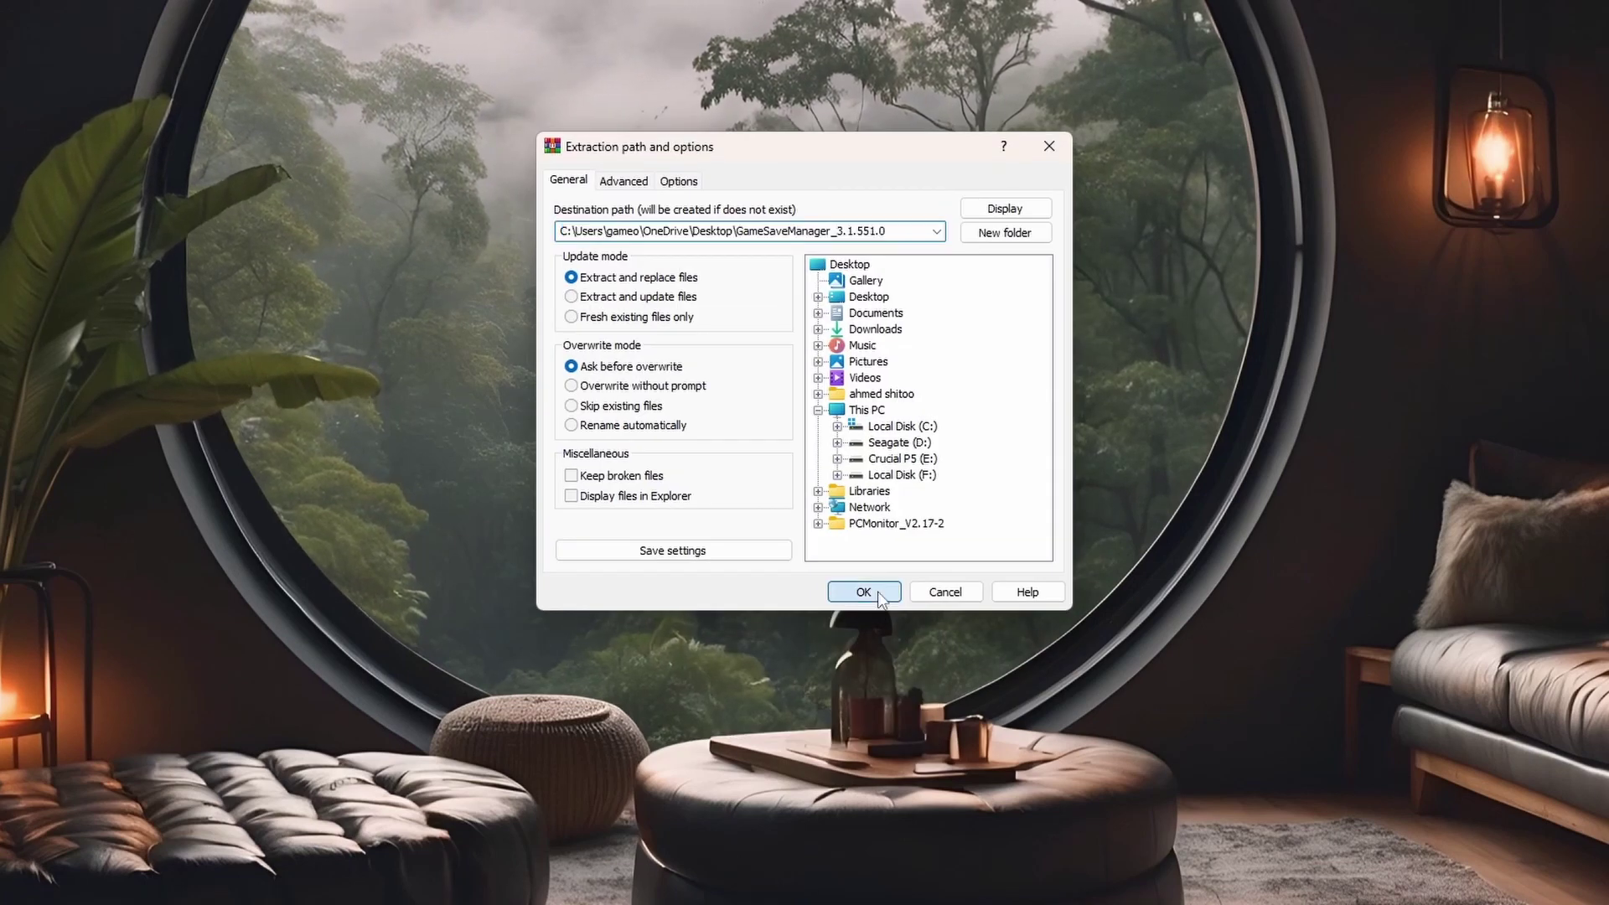
{"action": "left_click", "coordinate": [855, 589]}
{"action": "left_click_drag", "start_coordinate": [35, 27], "coordinate": [786, 341]}
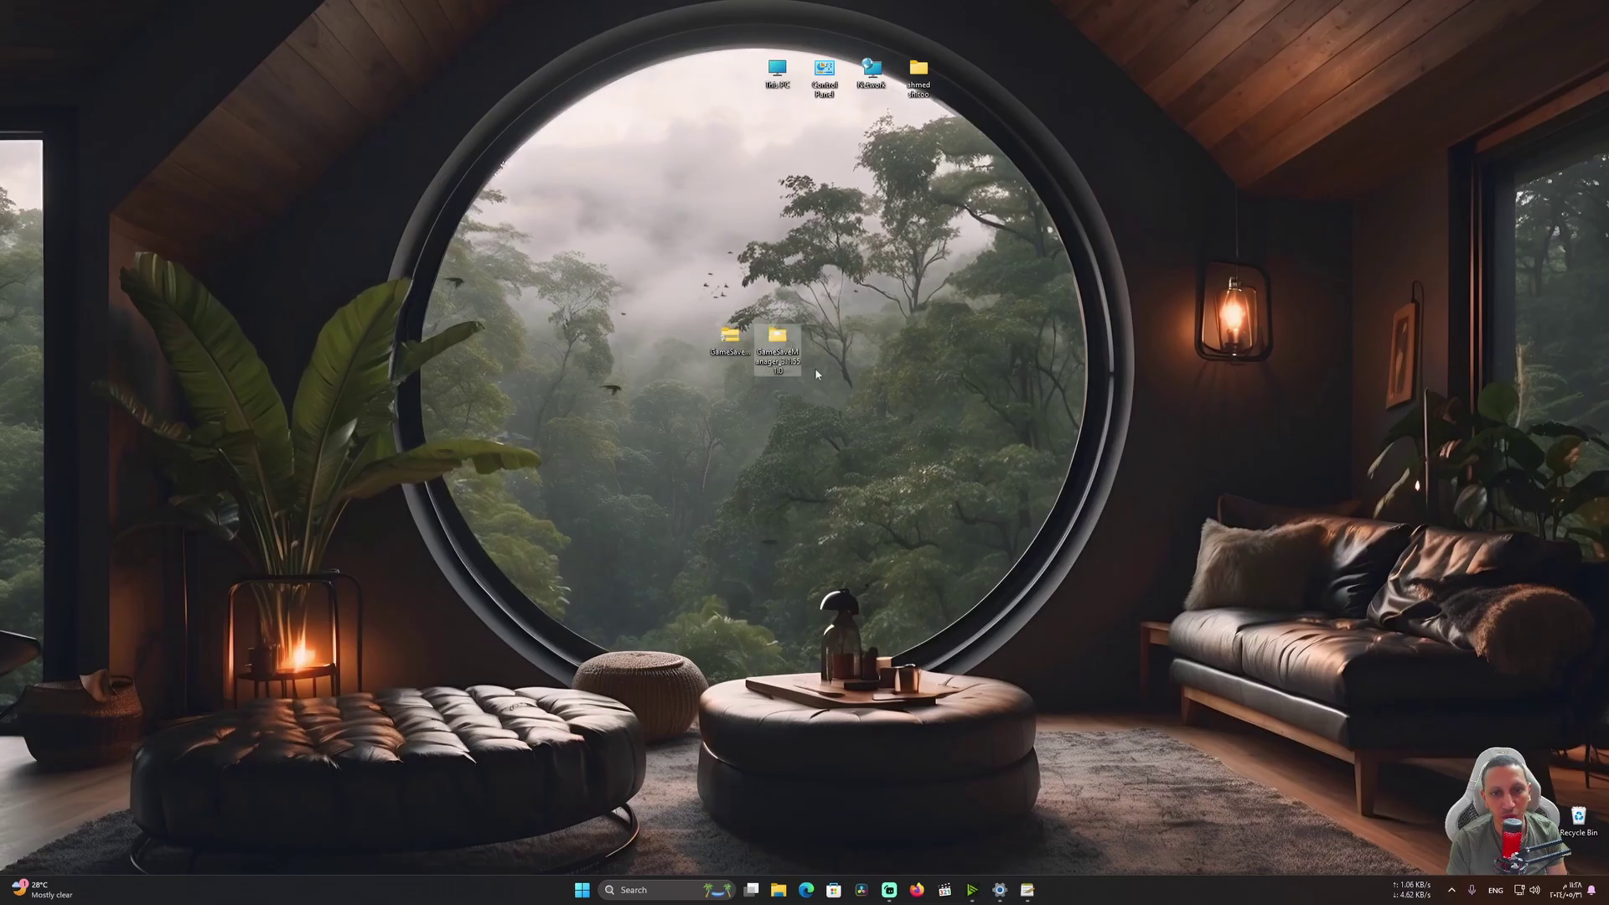
Step: Launch gs_mngr_3.exe from the extracted folder and accept the default English language and startup options
{"action": "double_click", "coordinate": [779, 338]}
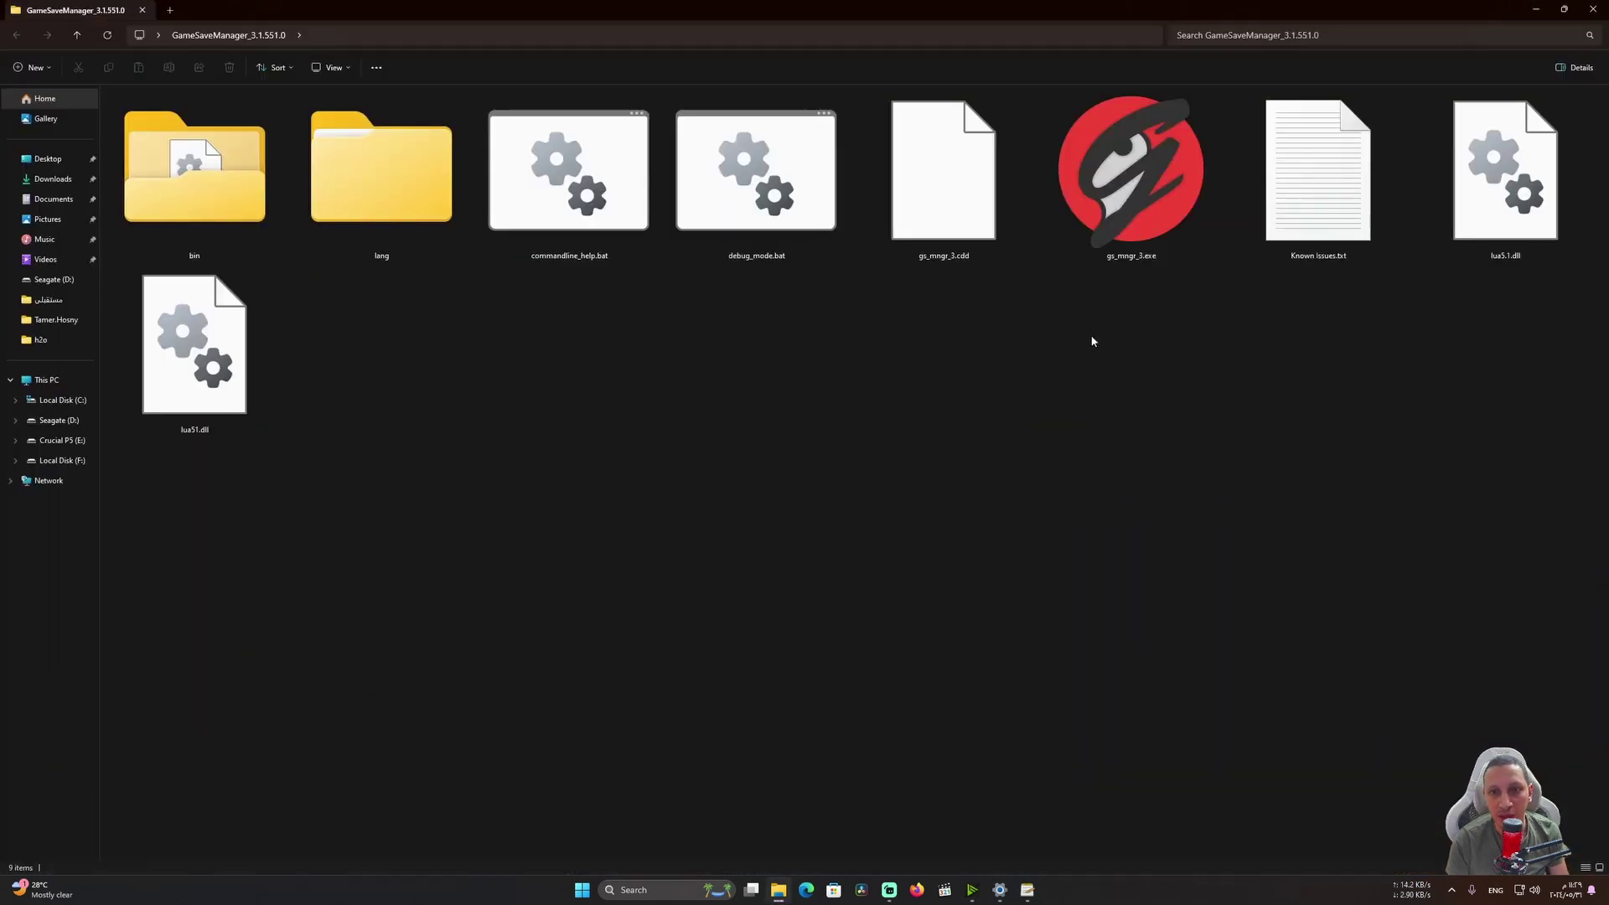
{"action": "left_click", "coordinate": [1137, 185]}
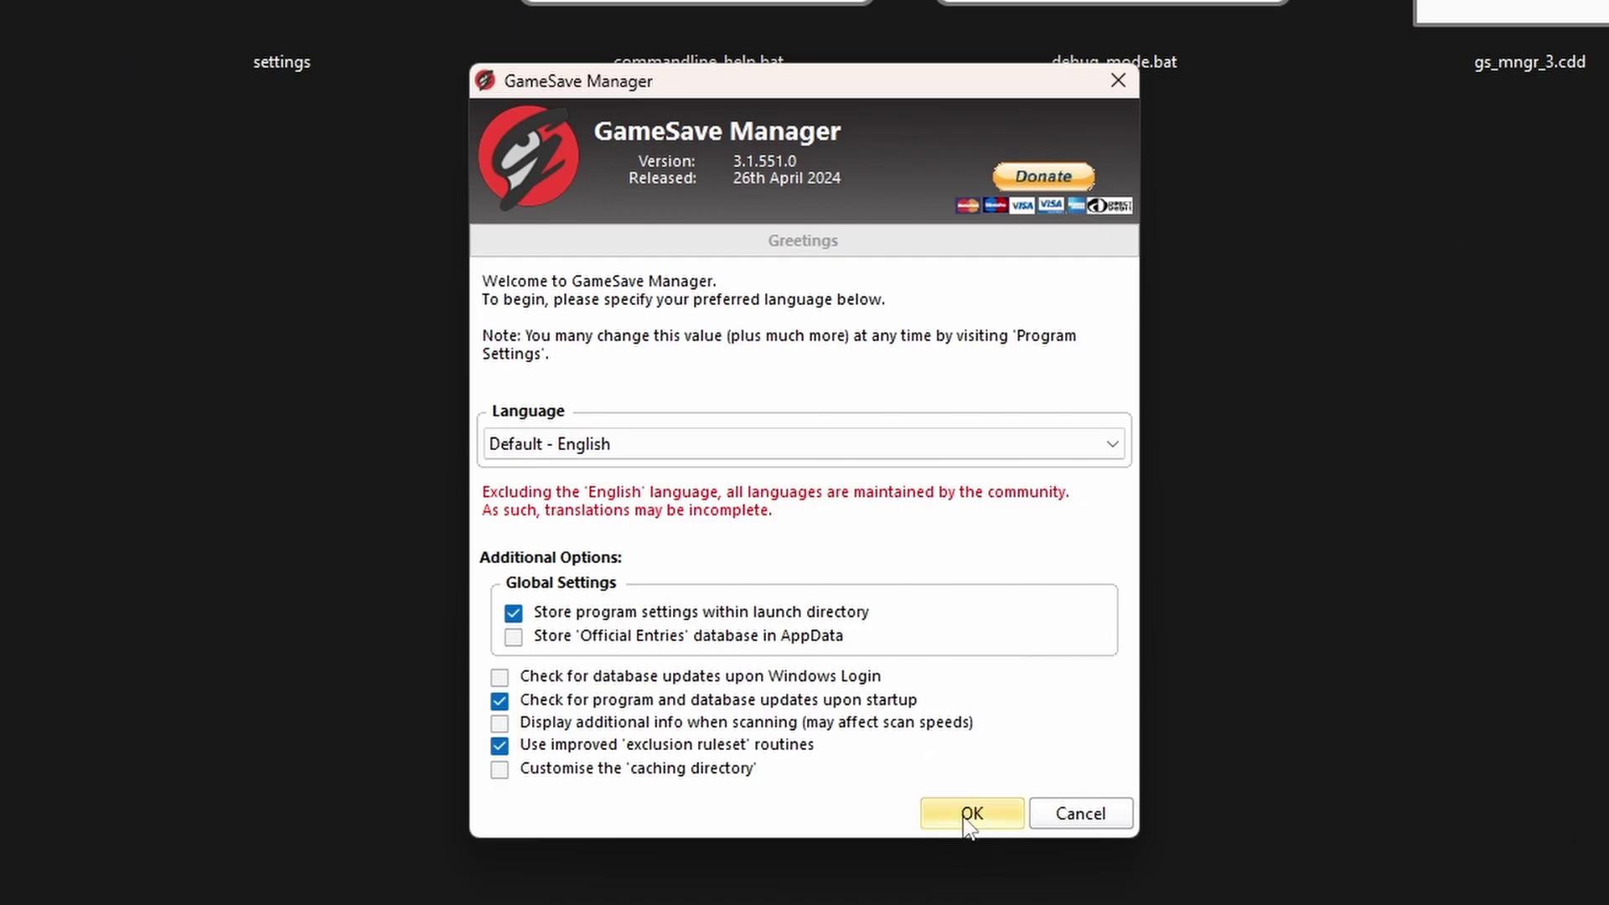
{"action": "left_click", "coordinate": [964, 817]}
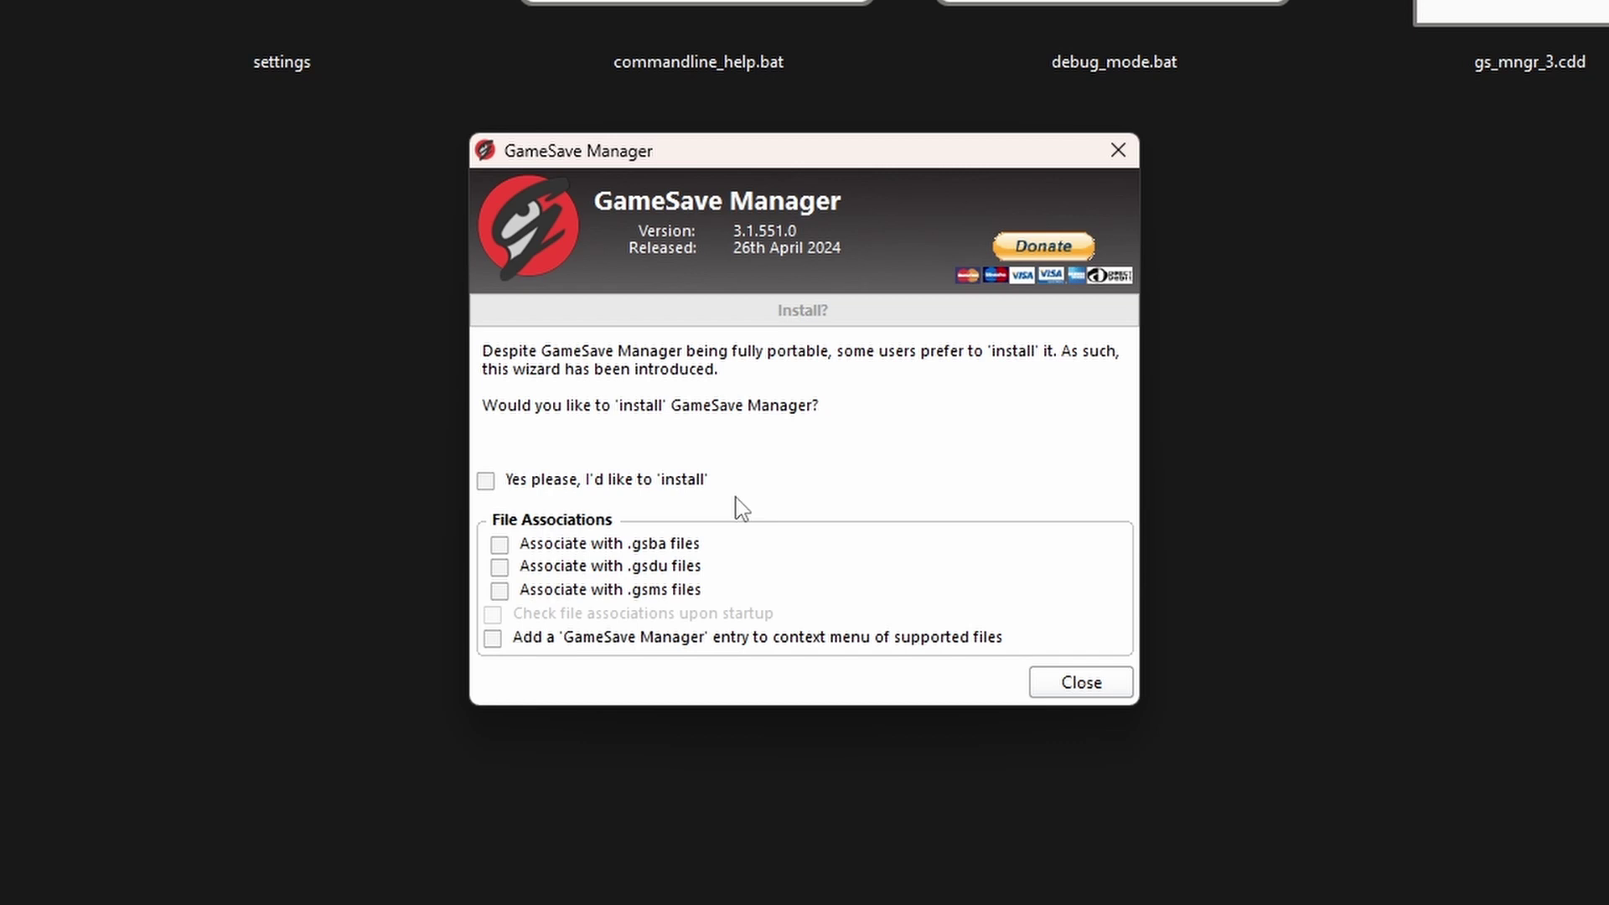
Step: Preview the install option, leave it disabled, and finish the wizard so GameSave Manager runs as a portable program
{"action": "left_click", "coordinate": [486, 481]}
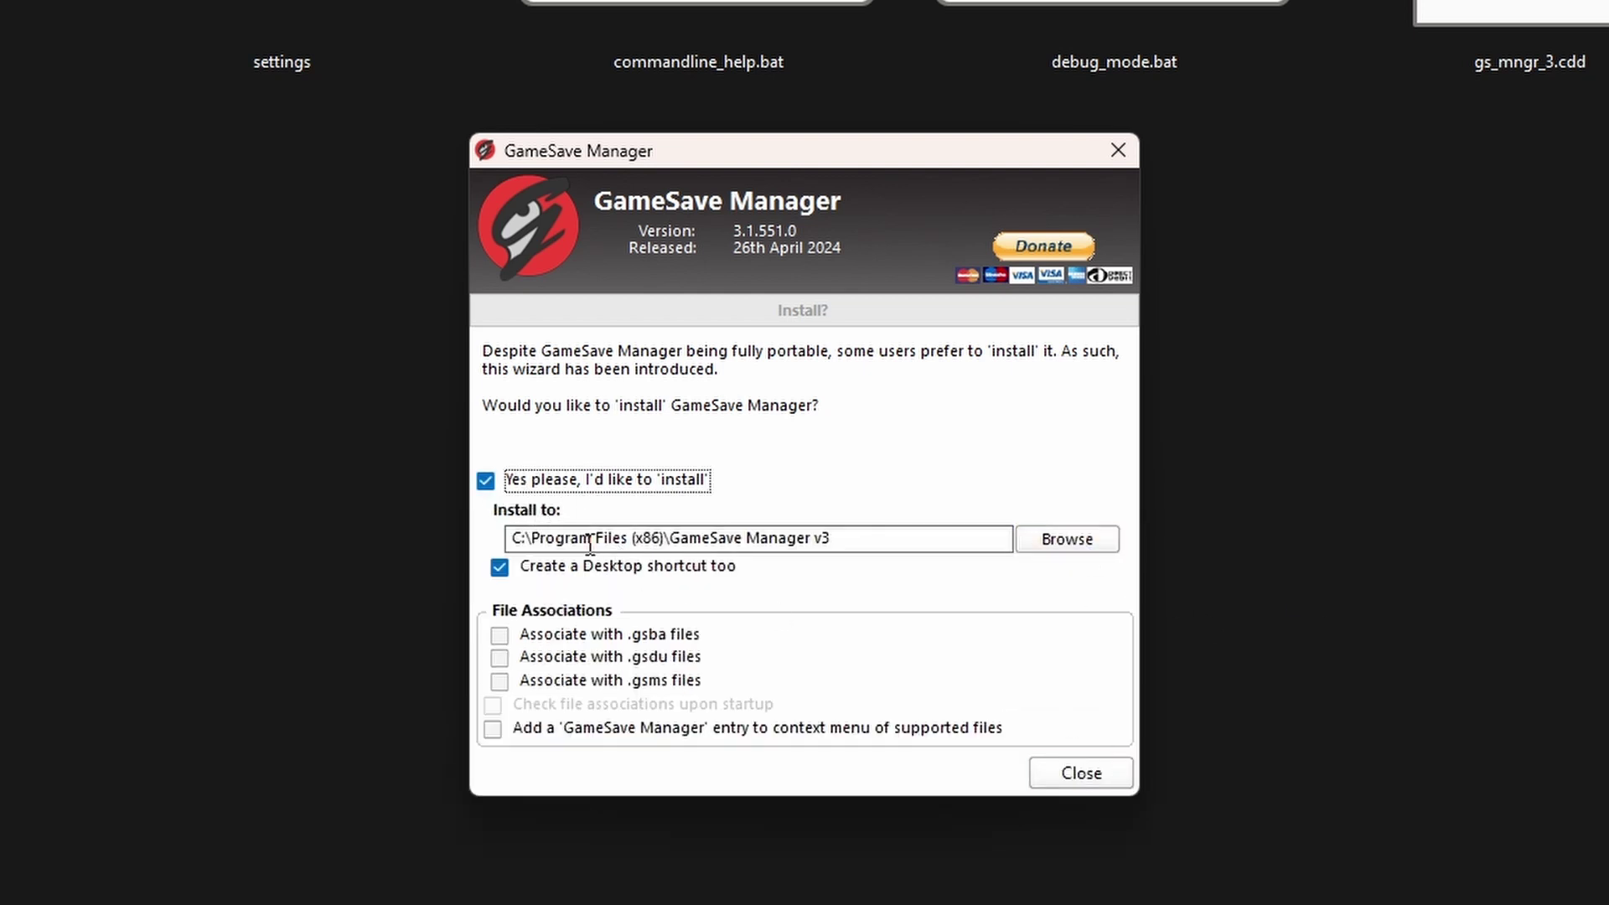
{"action": "left_click", "coordinate": [486, 481]}
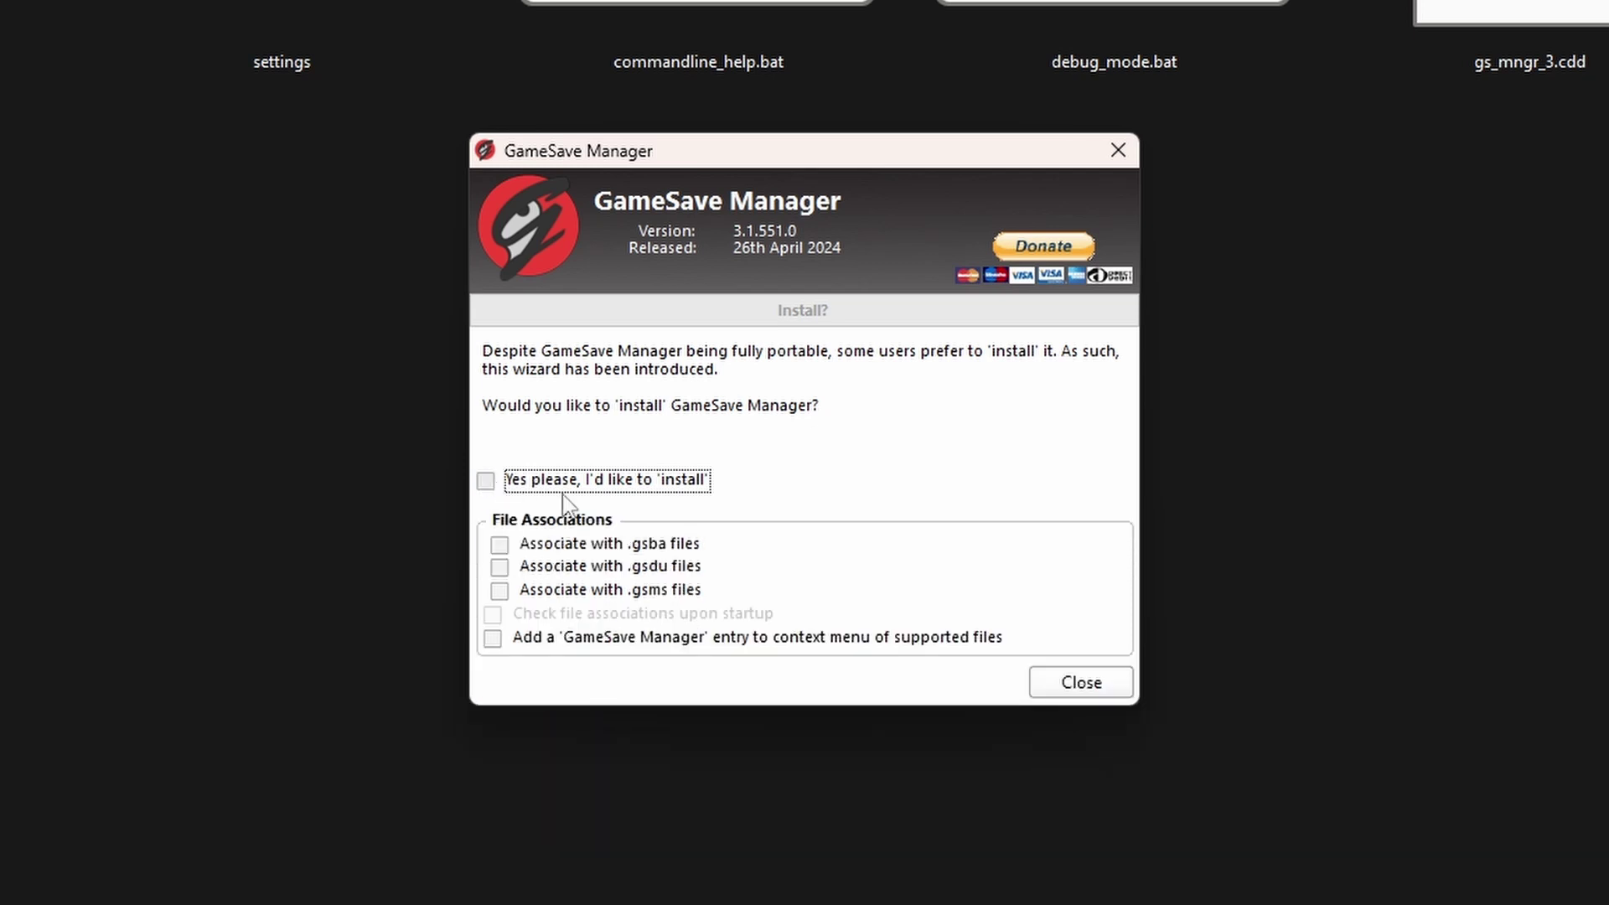
{"action": "left_click", "coordinate": [1093, 681]}
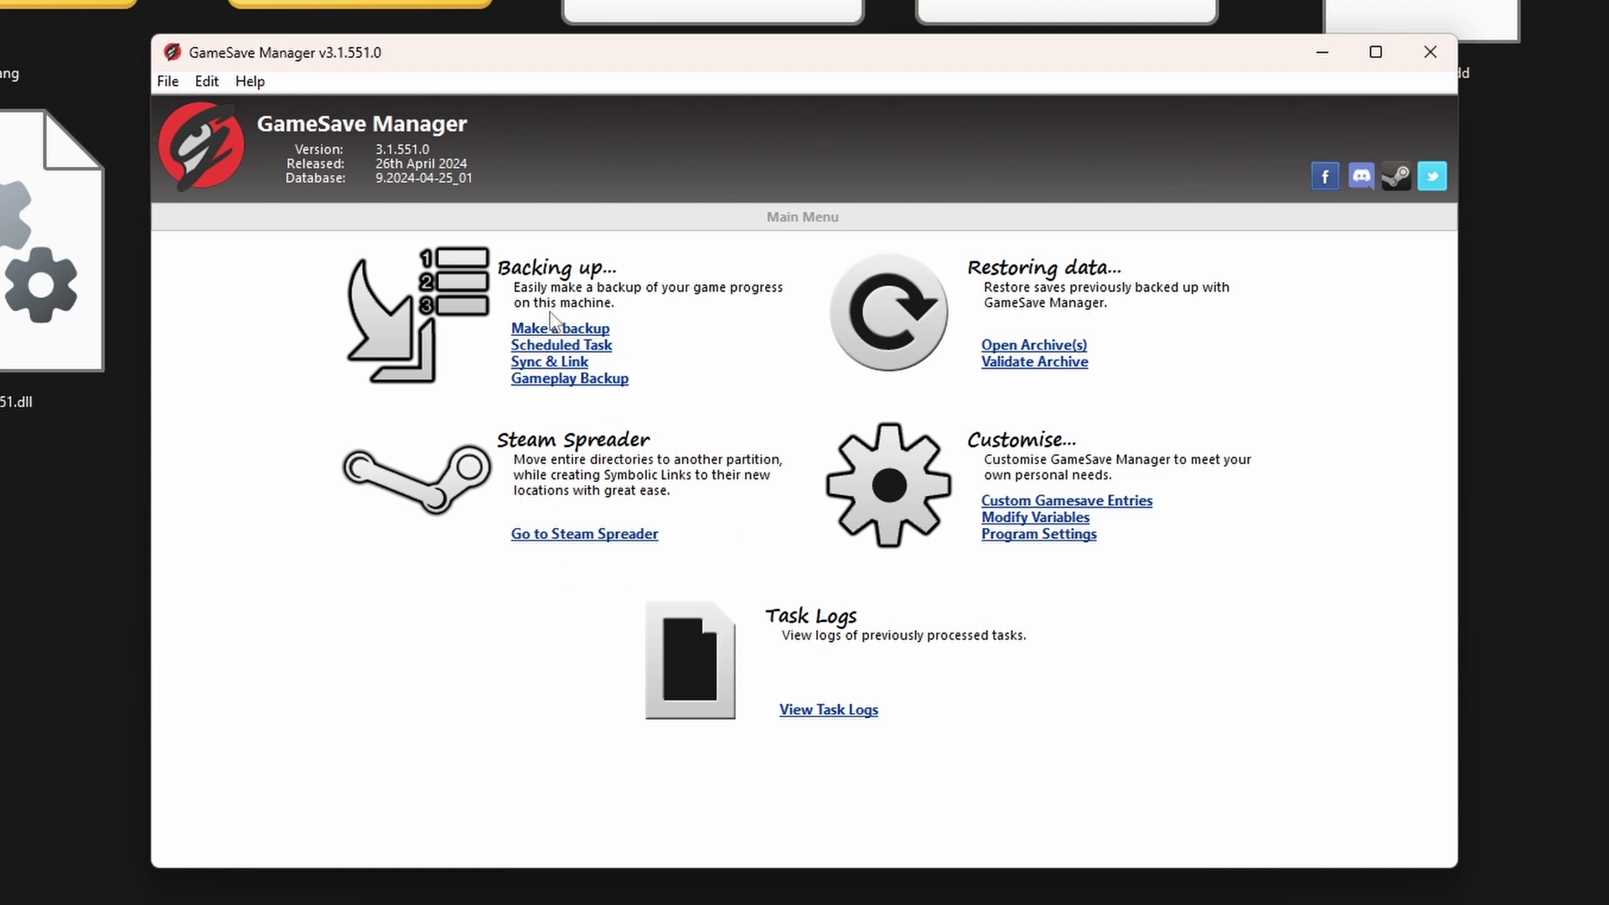
Step: Start a new backup and select God of War, Dead Island: Riptide Definitive Edition, A Way Out and TEKKEN 8
{"action": "left_click", "coordinate": [572, 334]}
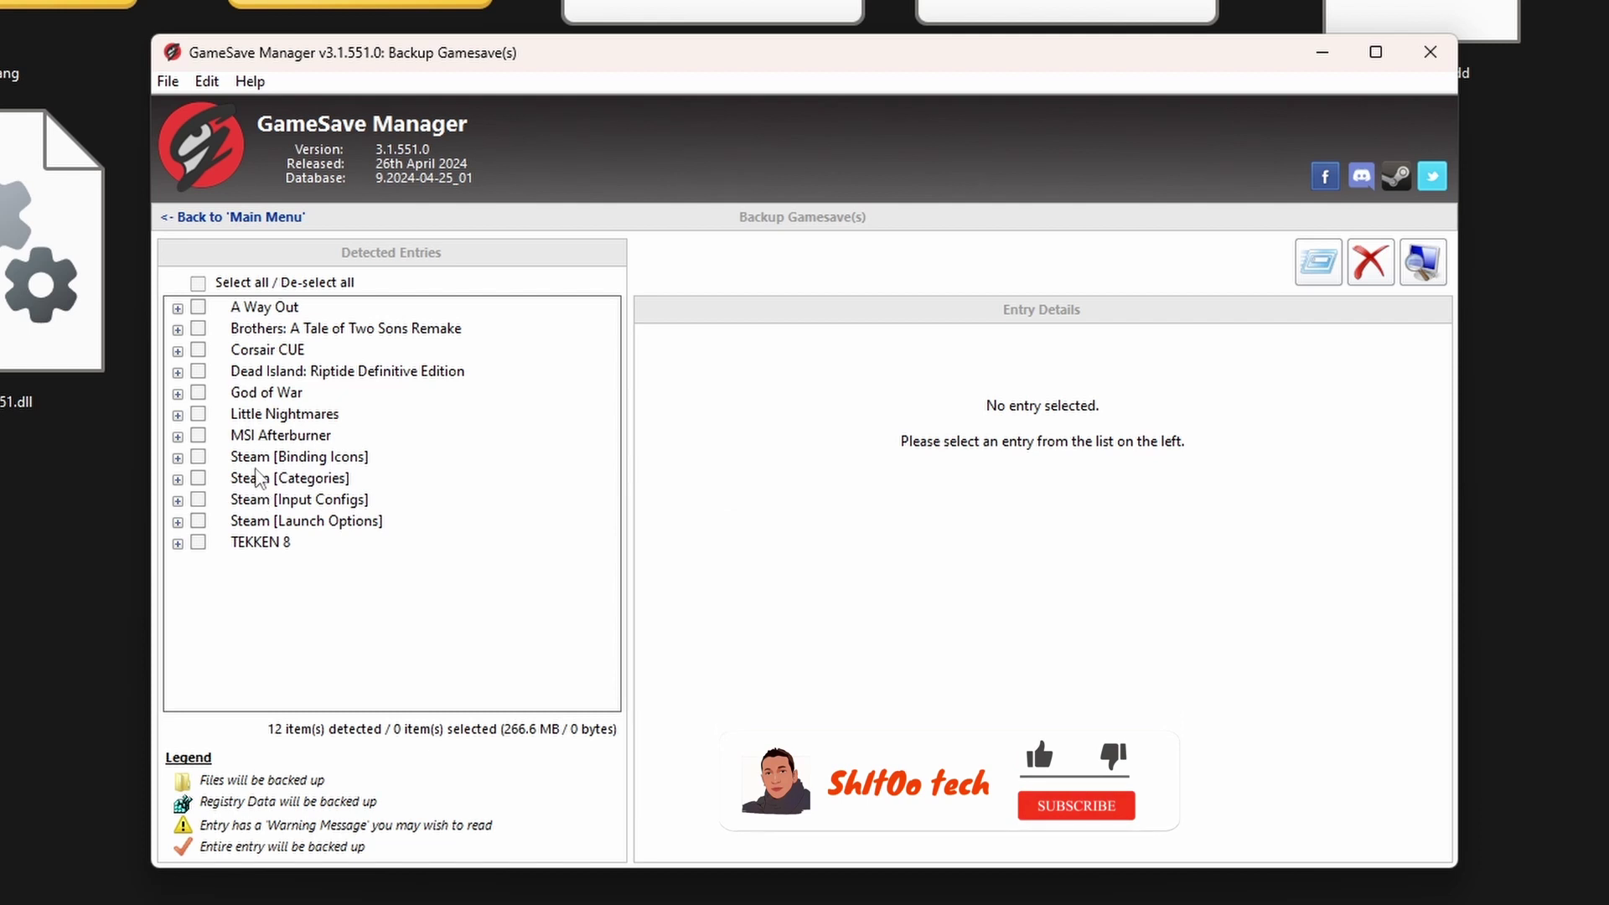
{"action": "left_click", "coordinate": [197, 283]}
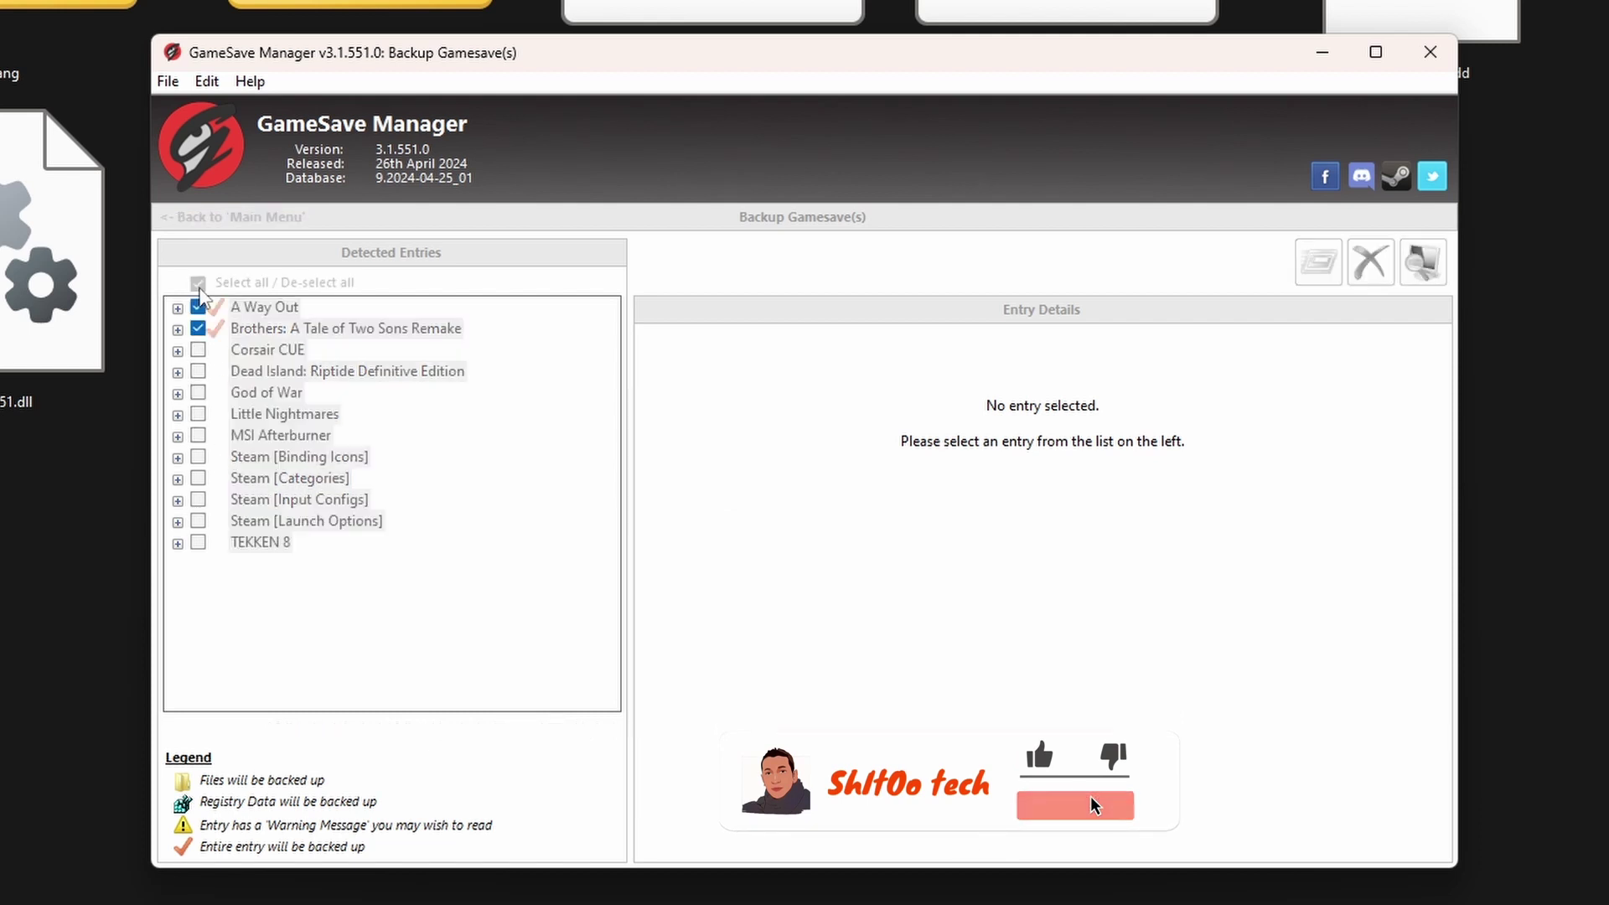
{"action": "left_click", "coordinate": [198, 282]}
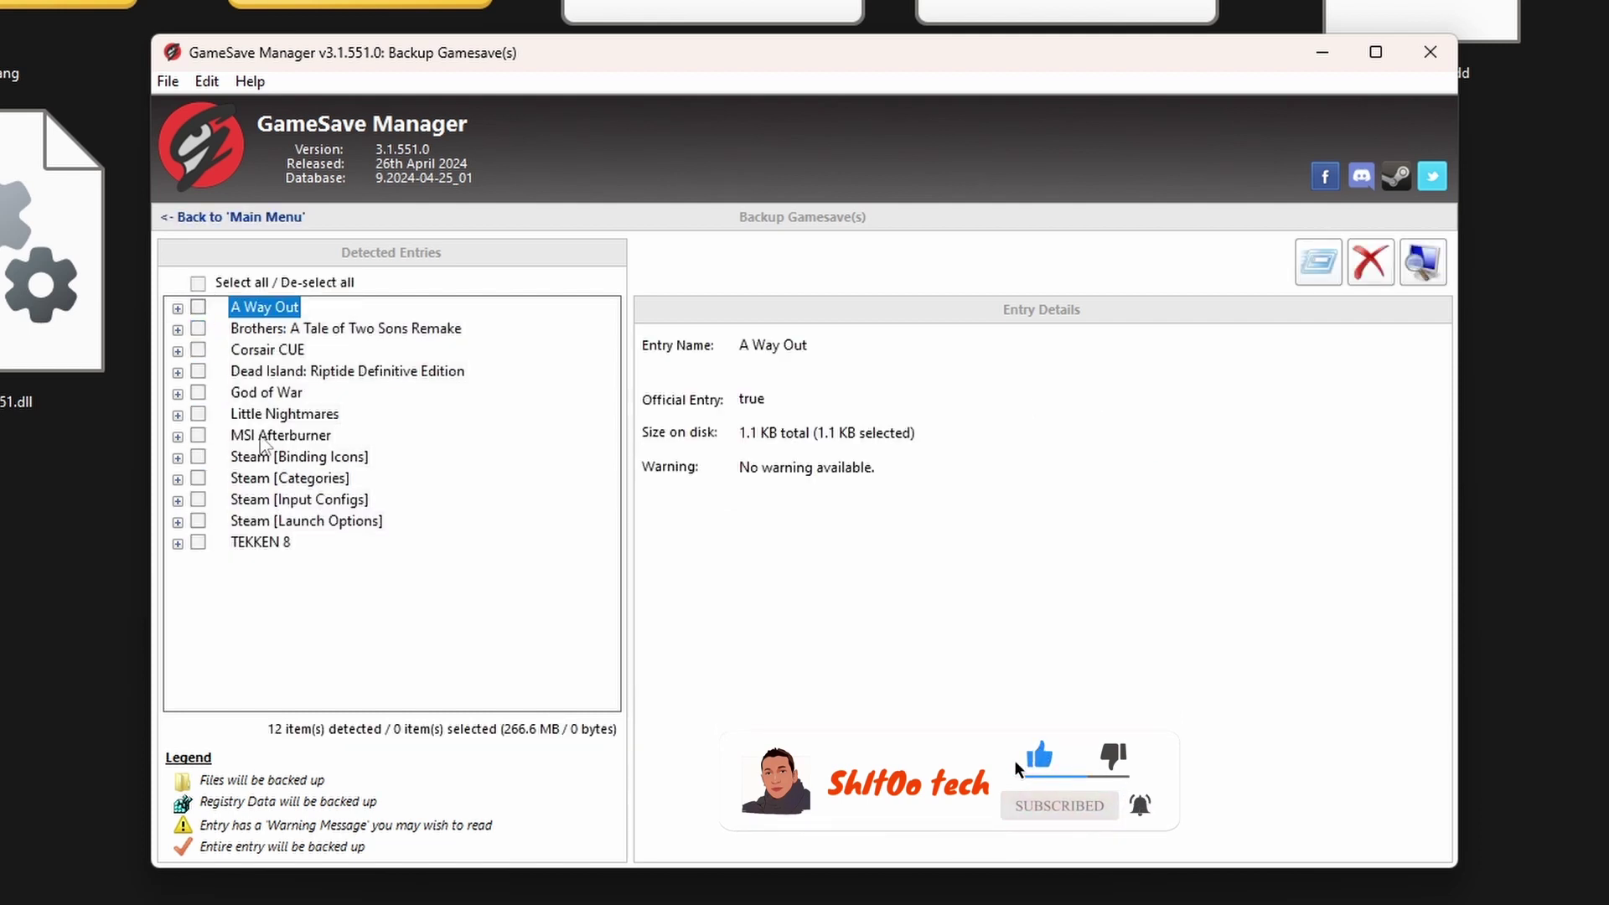
{"action": "left_click", "coordinate": [198, 394]}
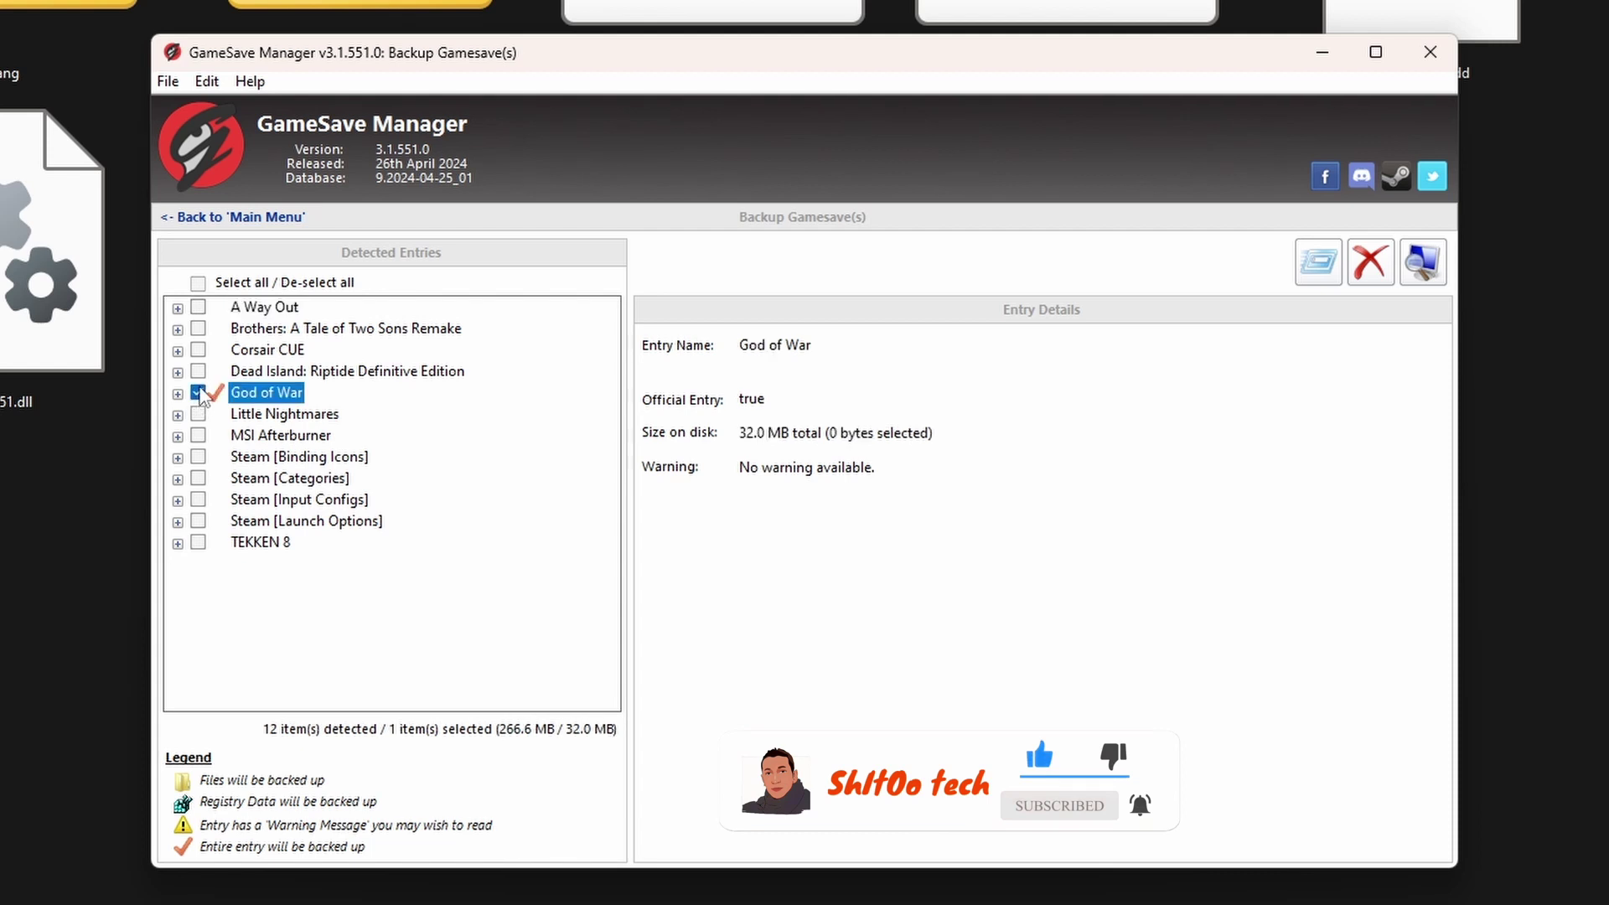
{"action": "left_click", "coordinate": [249, 371]}
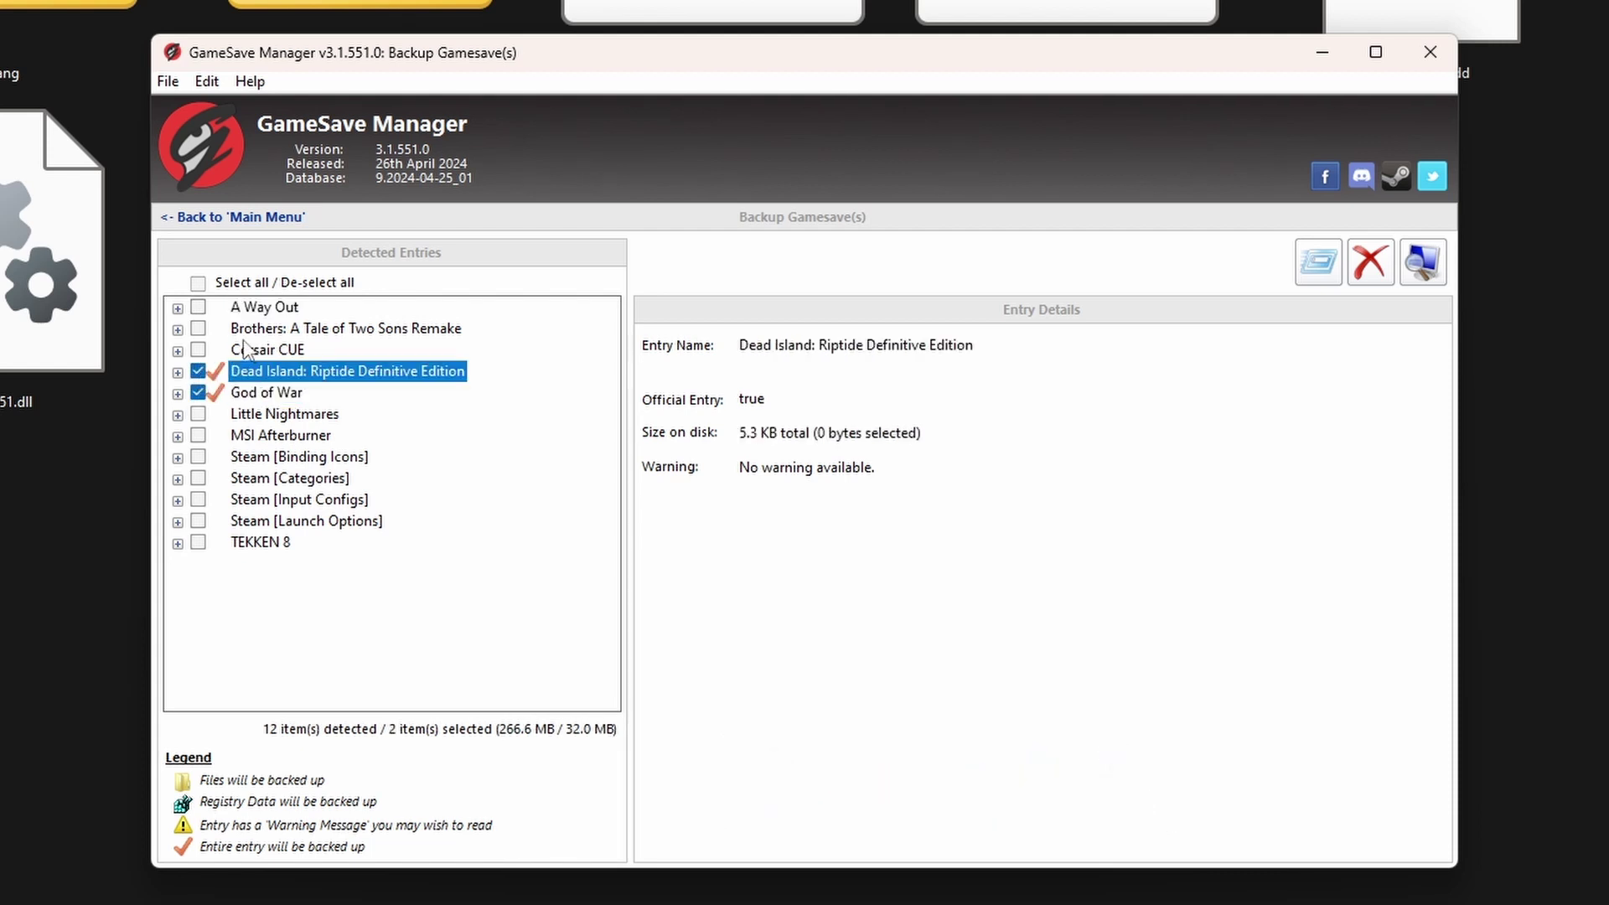
{"action": "left_click", "coordinate": [200, 307]}
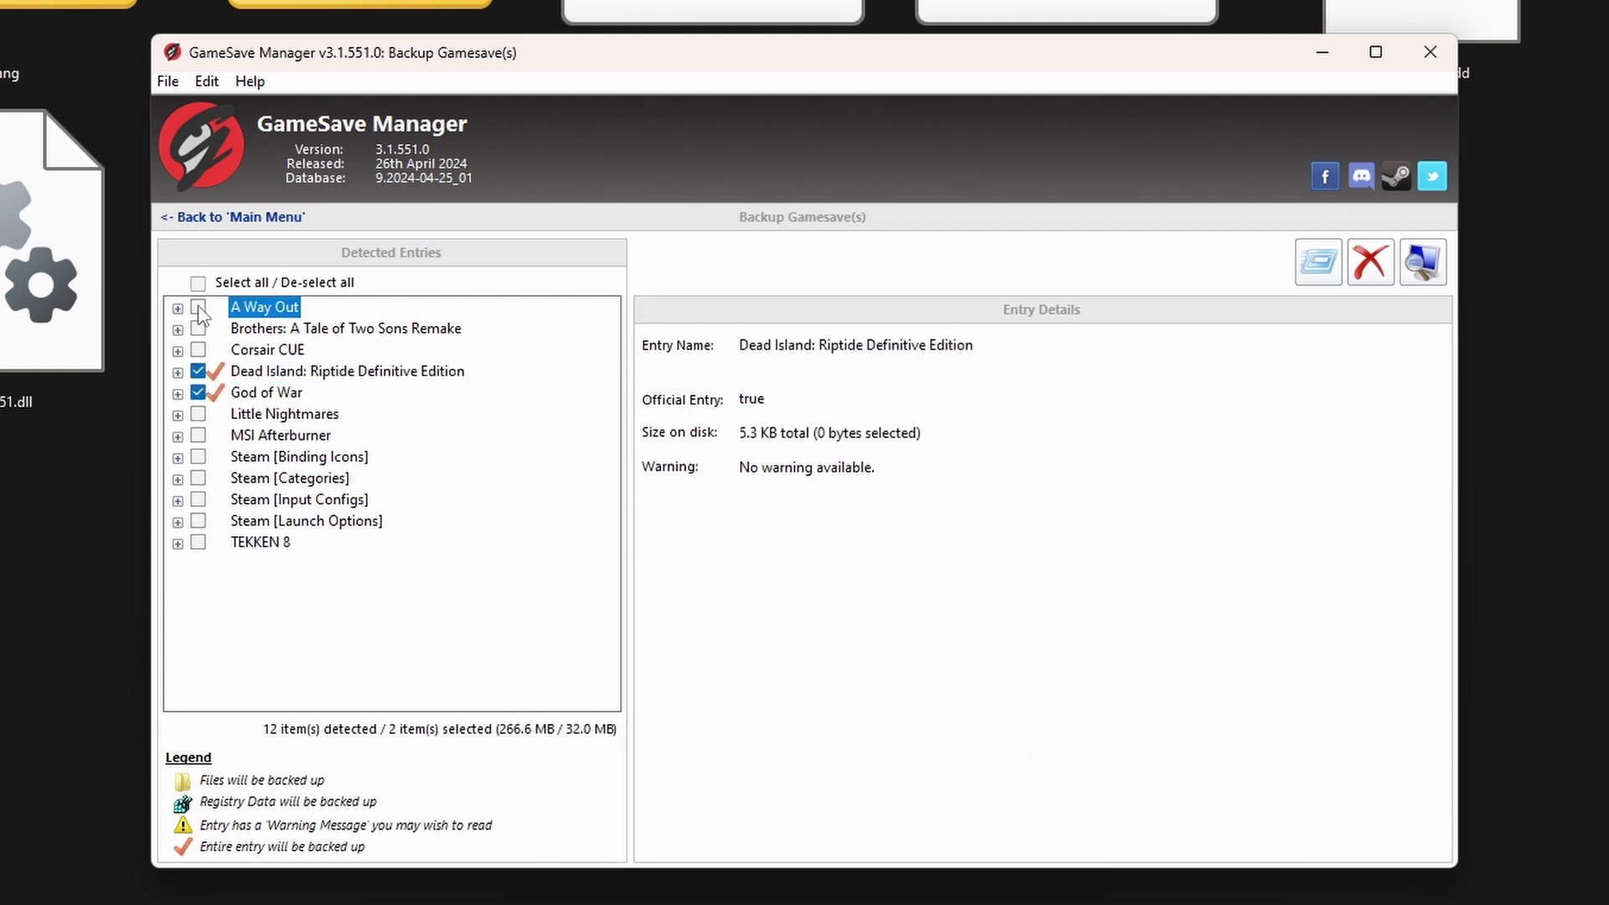
{"action": "left_click", "coordinate": [198, 543]}
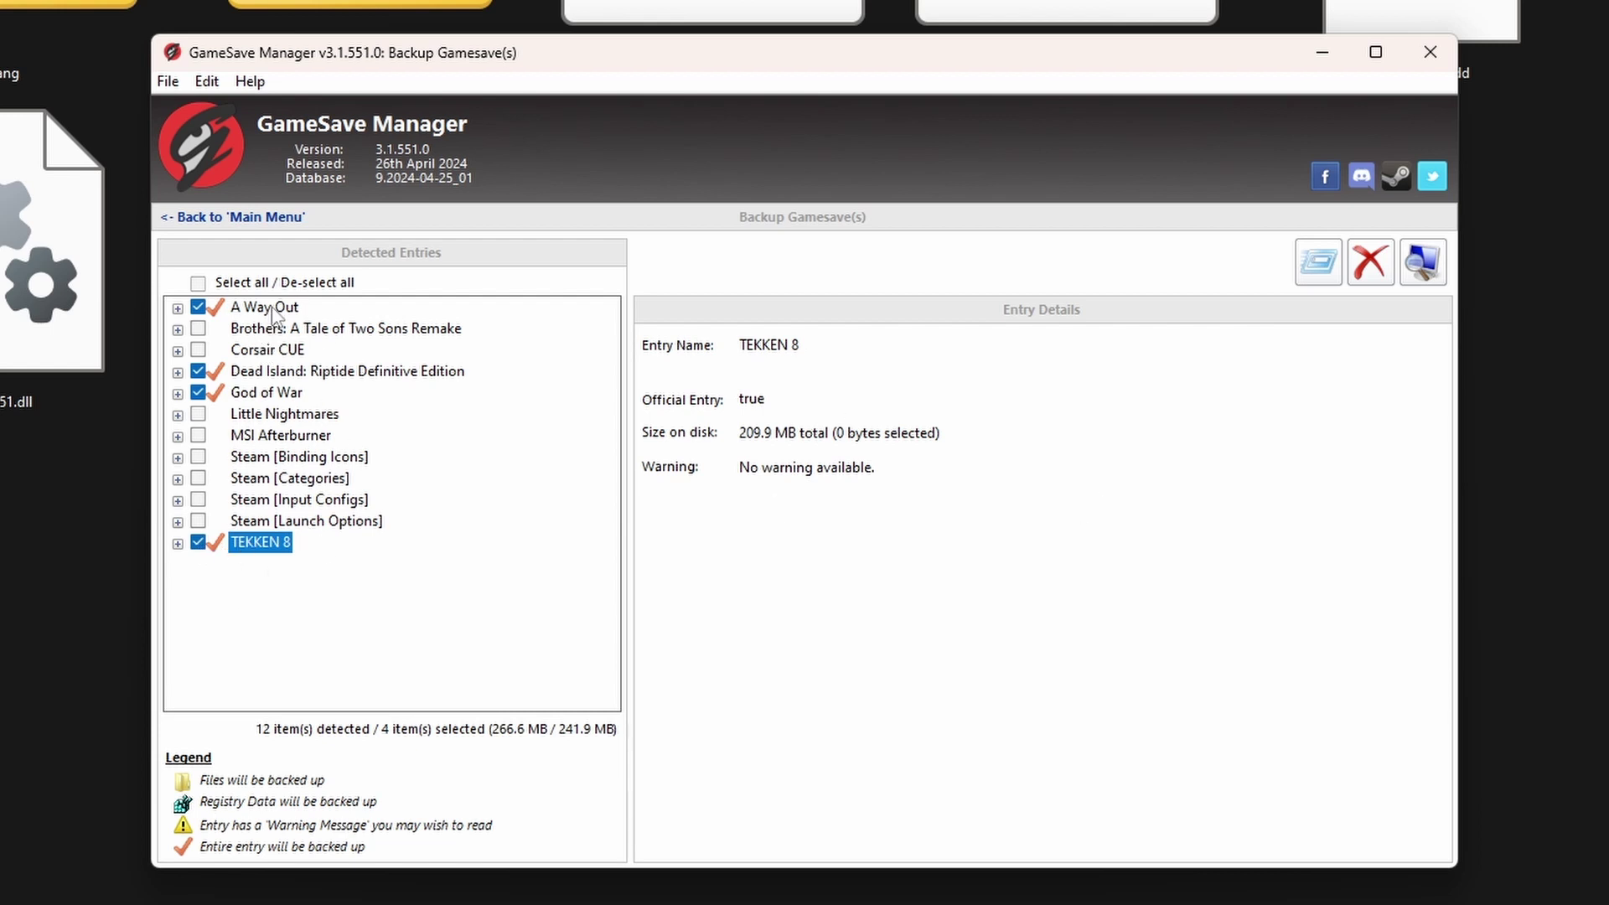
Step: Back up the selected game saves into a new folder named backup on Seagate (D:) and acknowledge the completed task
{"action": "left_click", "coordinate": [1318, 267]}
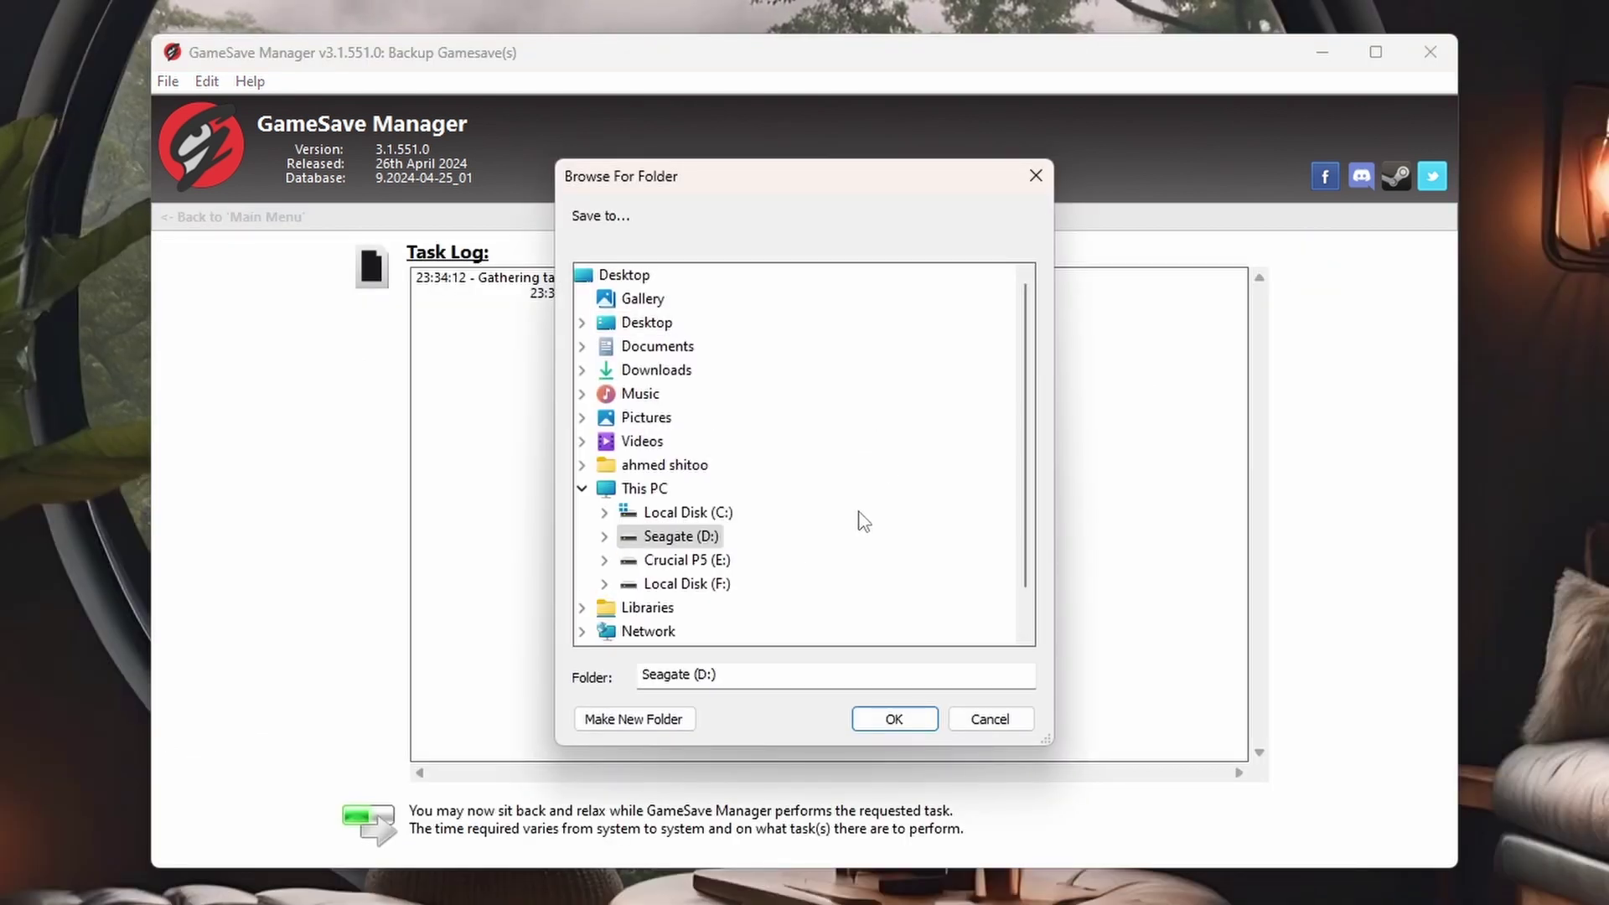
{"action": "left_click", "coordinate": [604, 537]}
{"action": "left_click", "coordinate": [641, 722]}
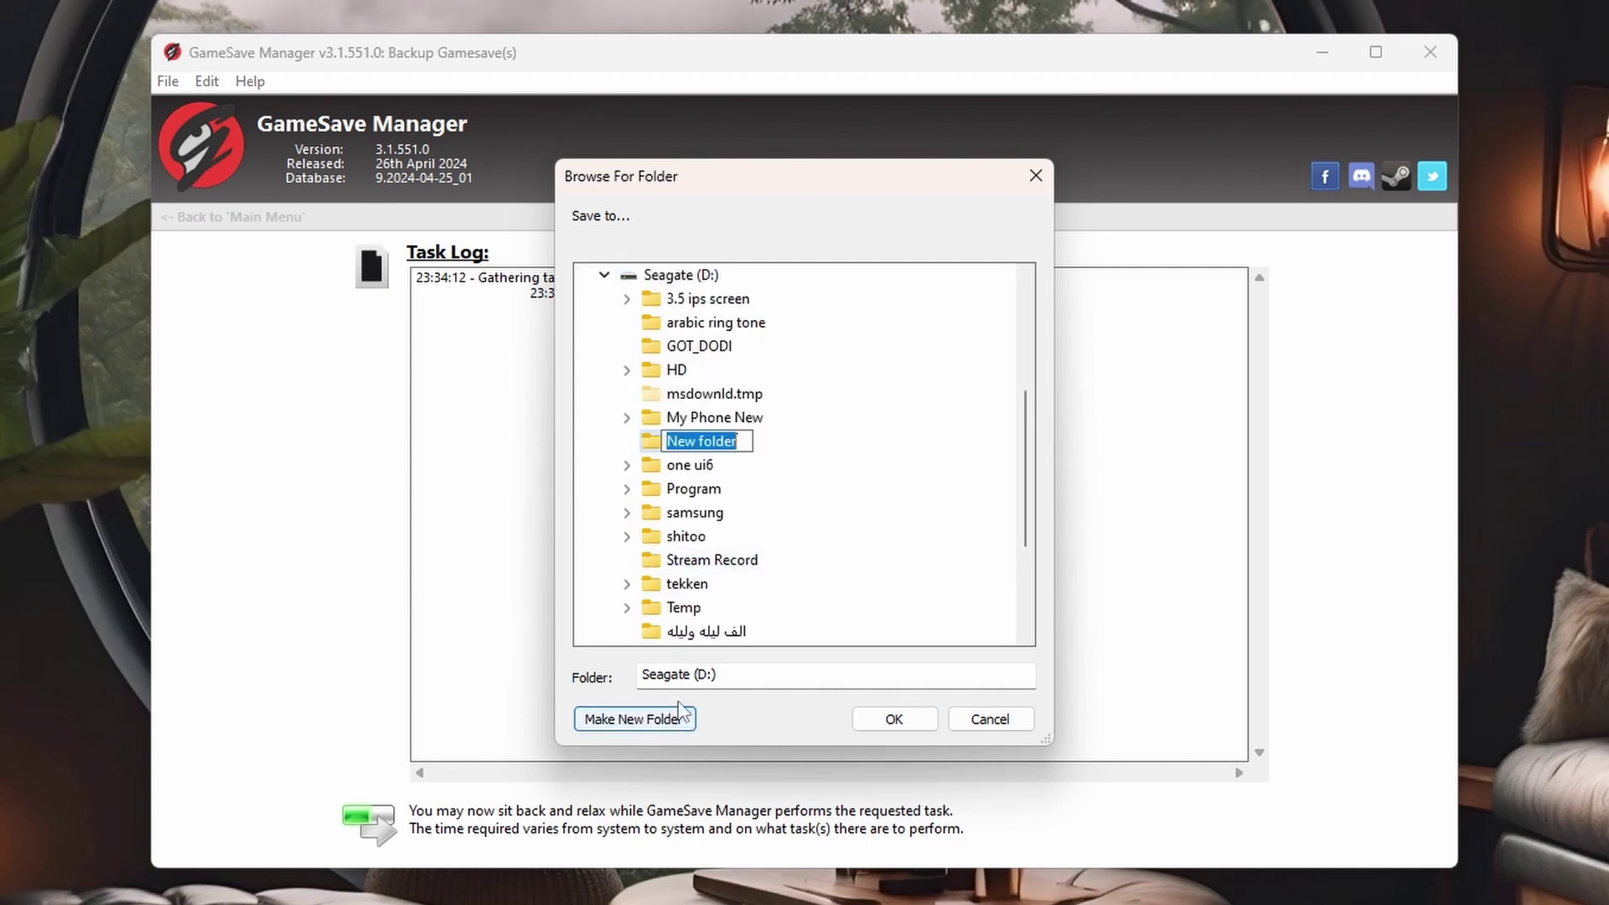
{"action": "type", "text": "backup"}
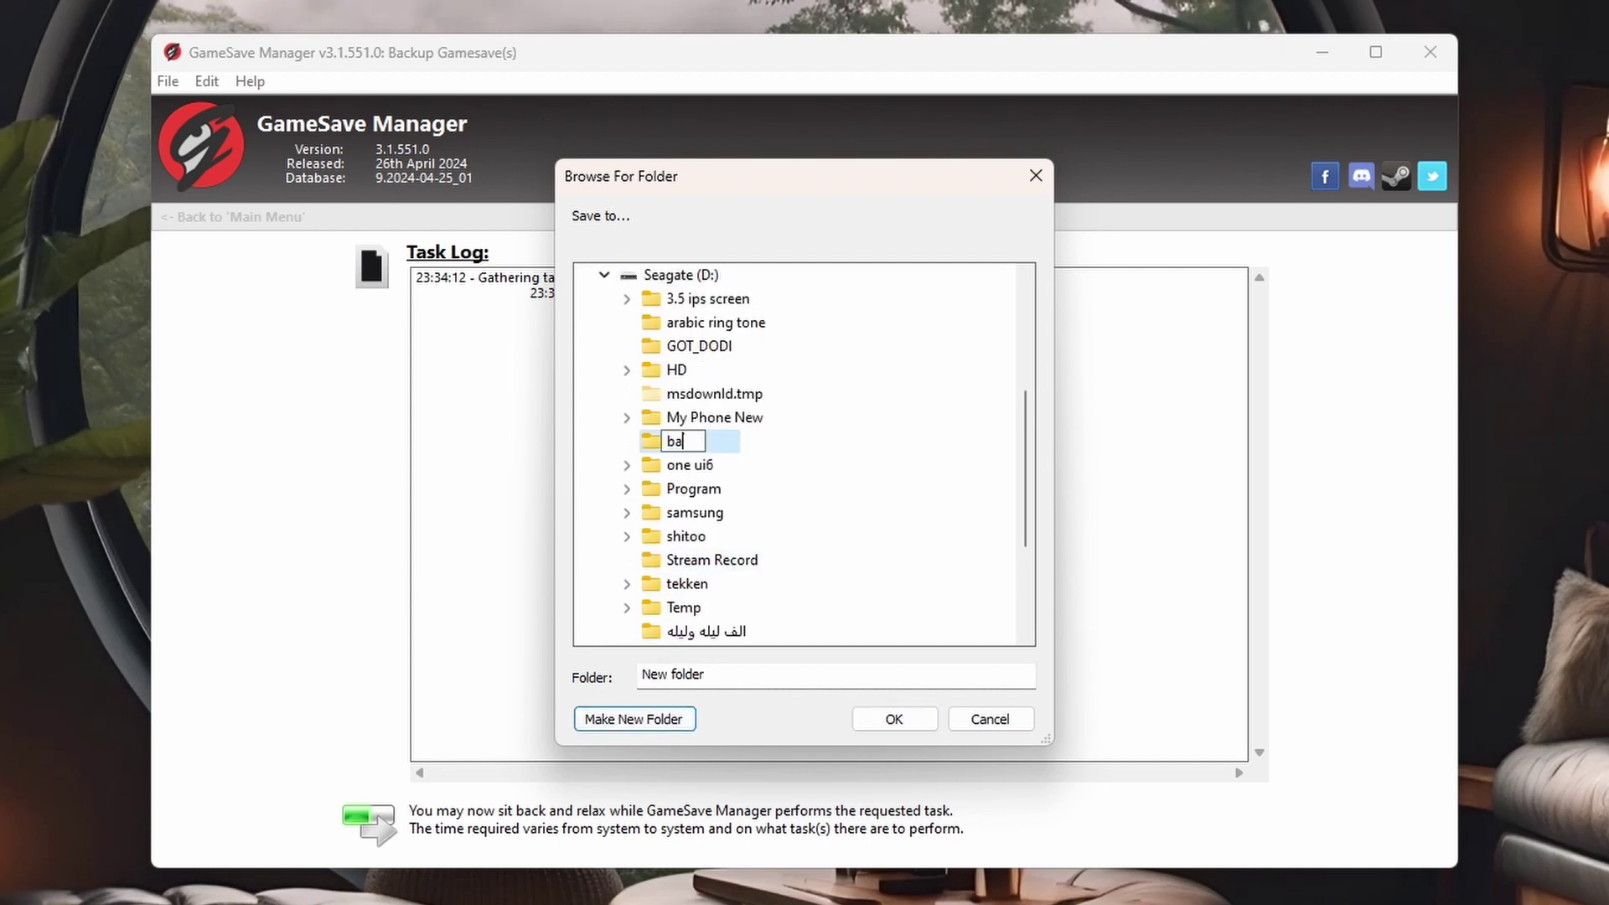
{"action": "left_click", "coordinate": [892, 720]}
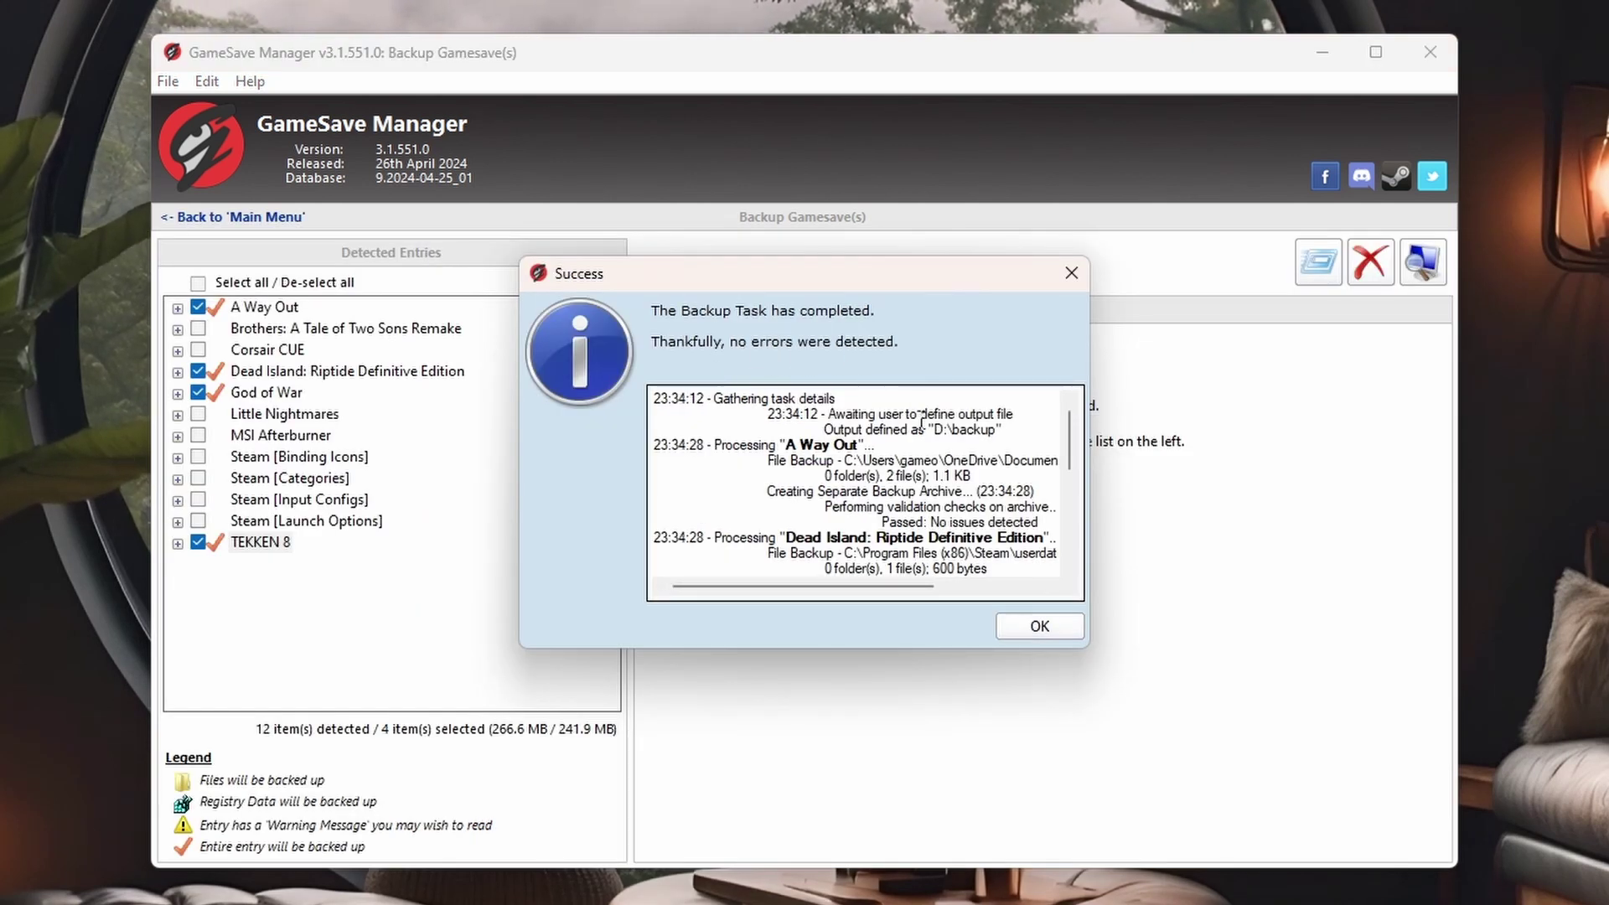
{"action": "left_click", "coordinate": [1039, 626]}
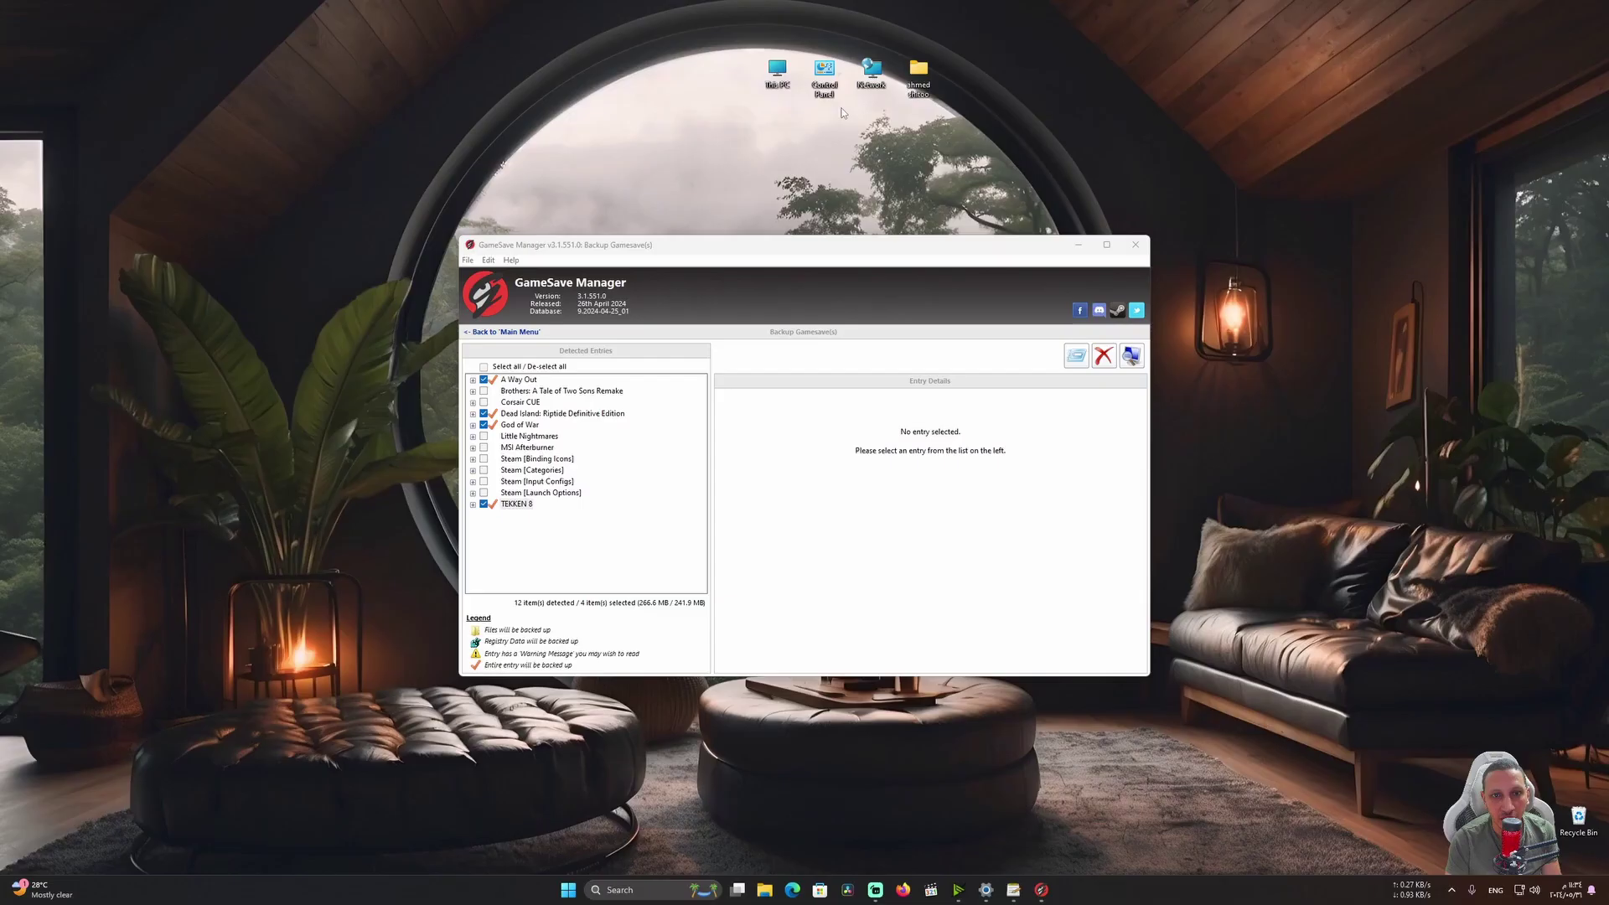
Step: Open the backup folder on Seagate (D:) in File Explorer and show its files as extra large icons
{"action": "double_click", "coordinate": [778, 74]}
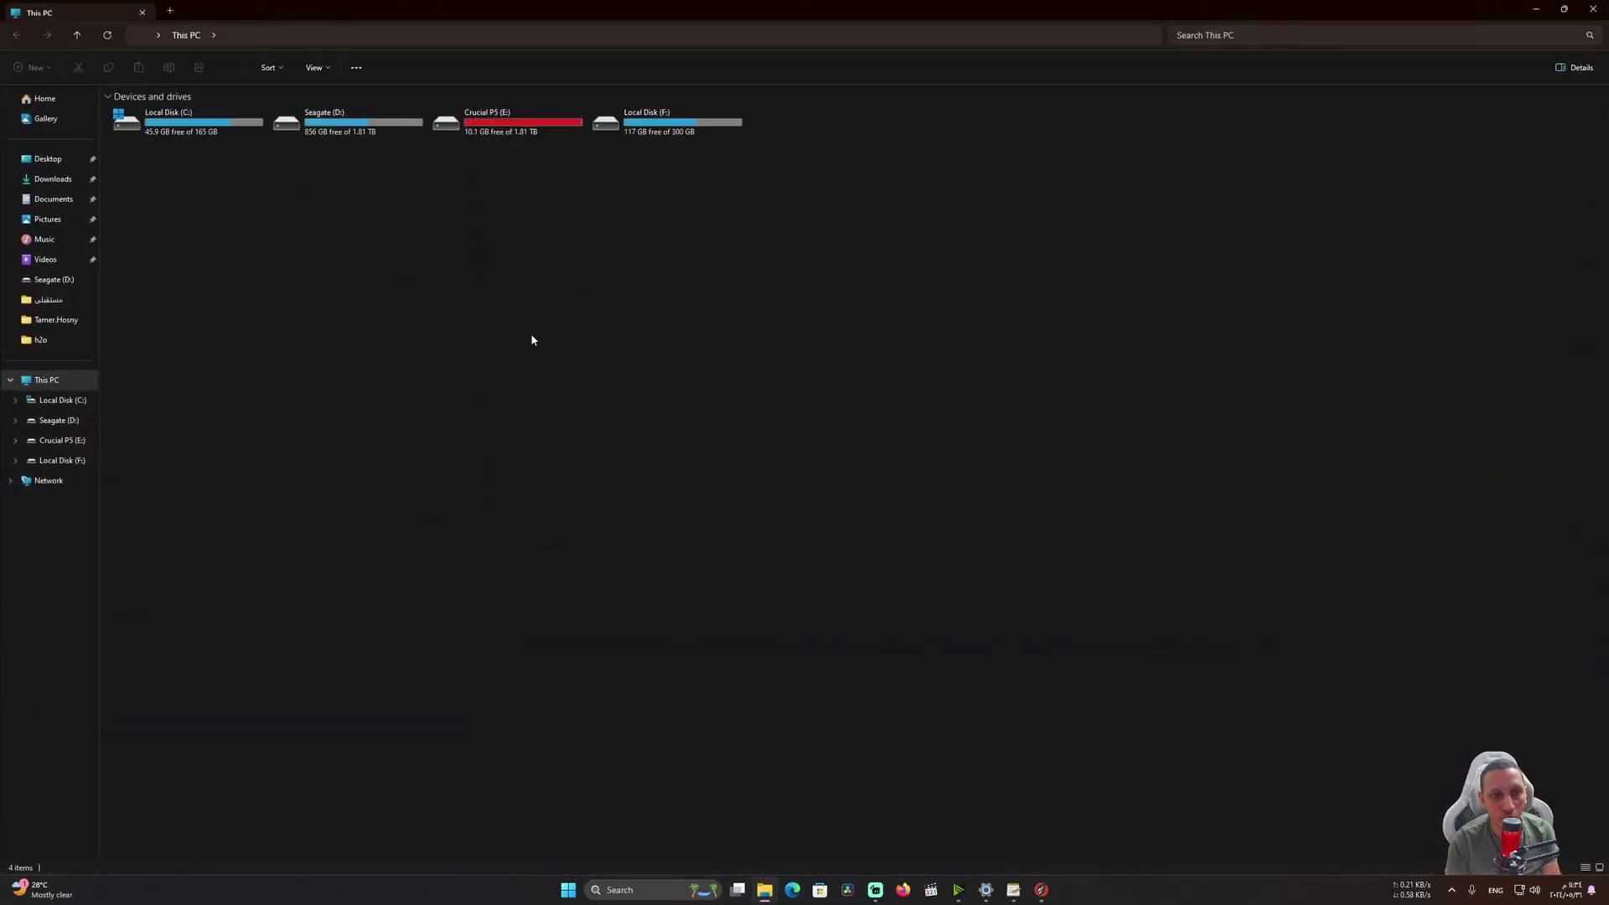
{"action": "double_click", "coordinate": [346, 118]}
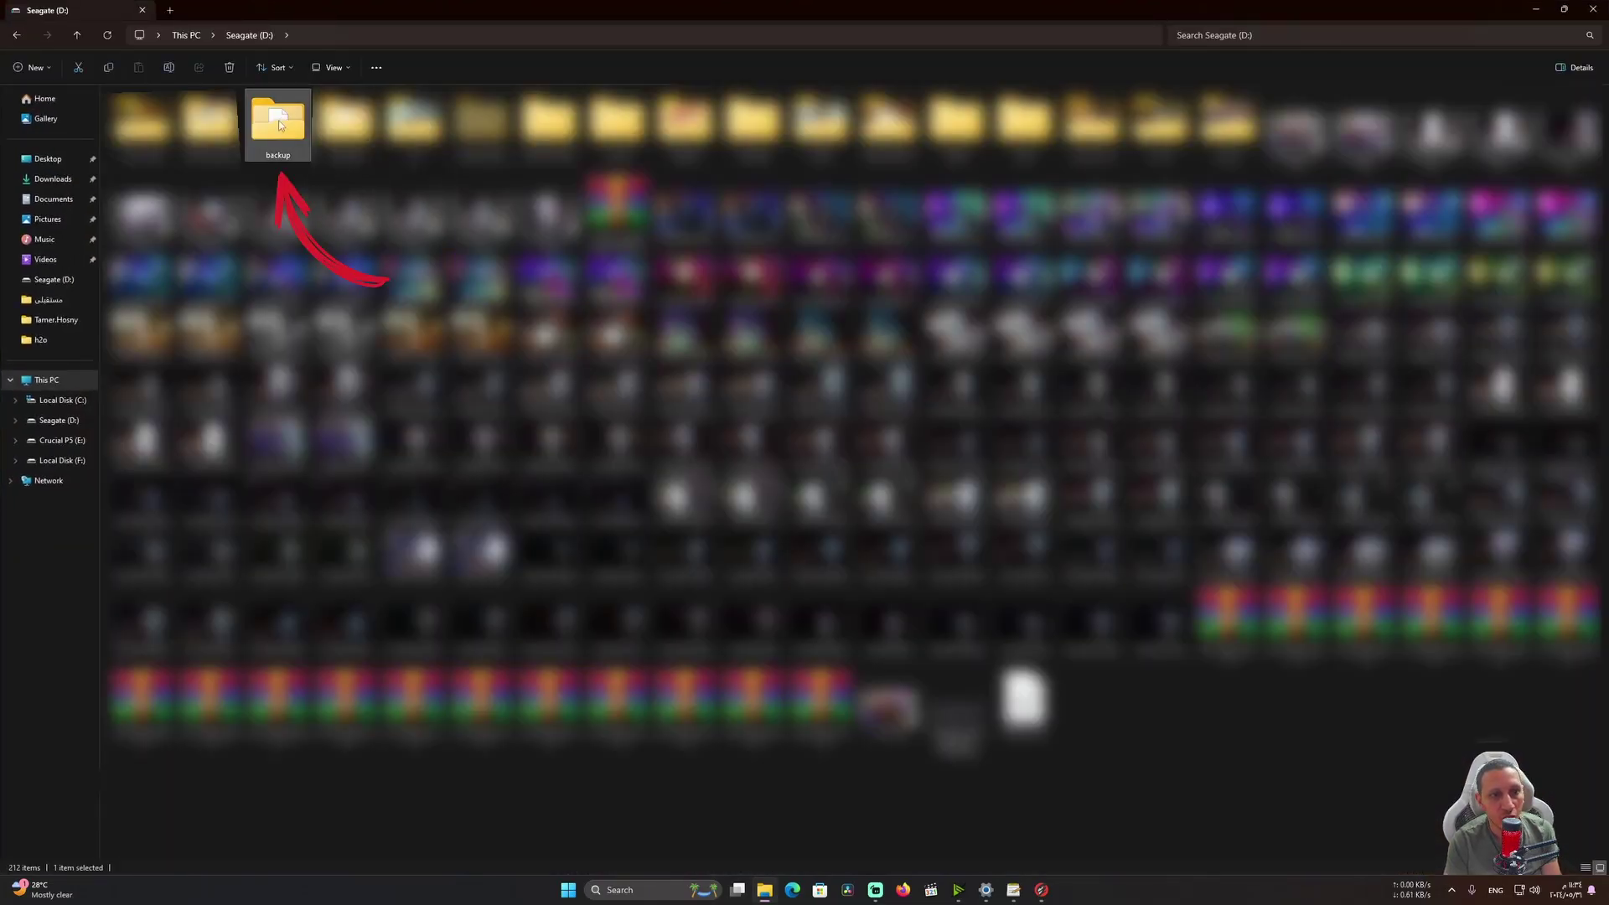
{"action": "double_click", "coordinate": [280, 125]}
{"action": "left_click", "coordinate": [331, 67]}
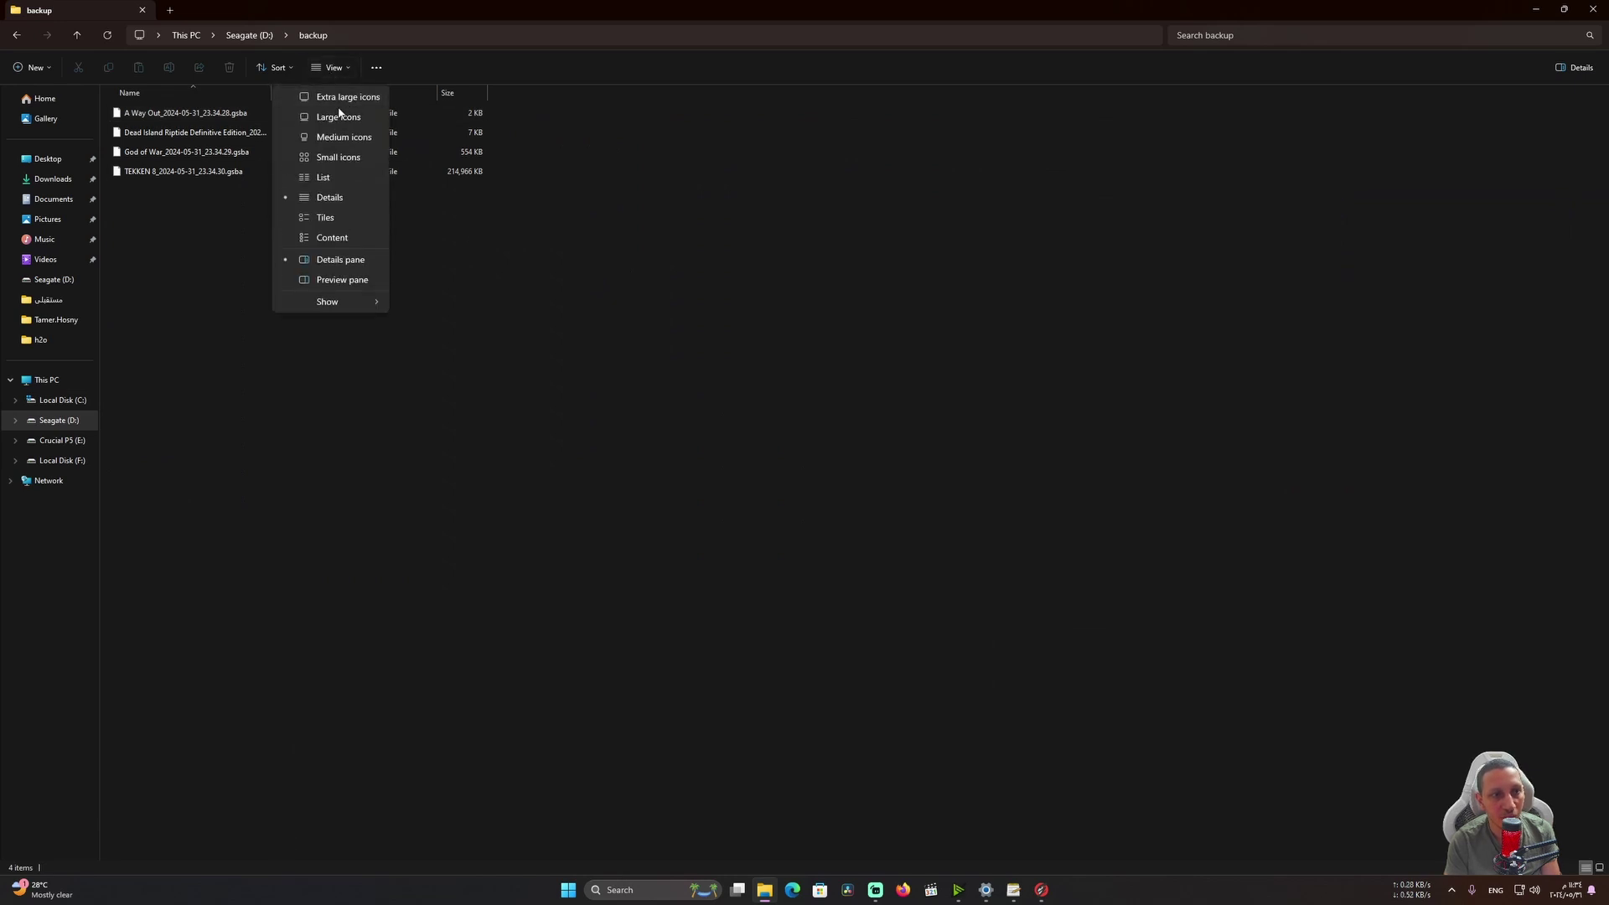
{"action": "left_click", "coordinate": [340, 116]}
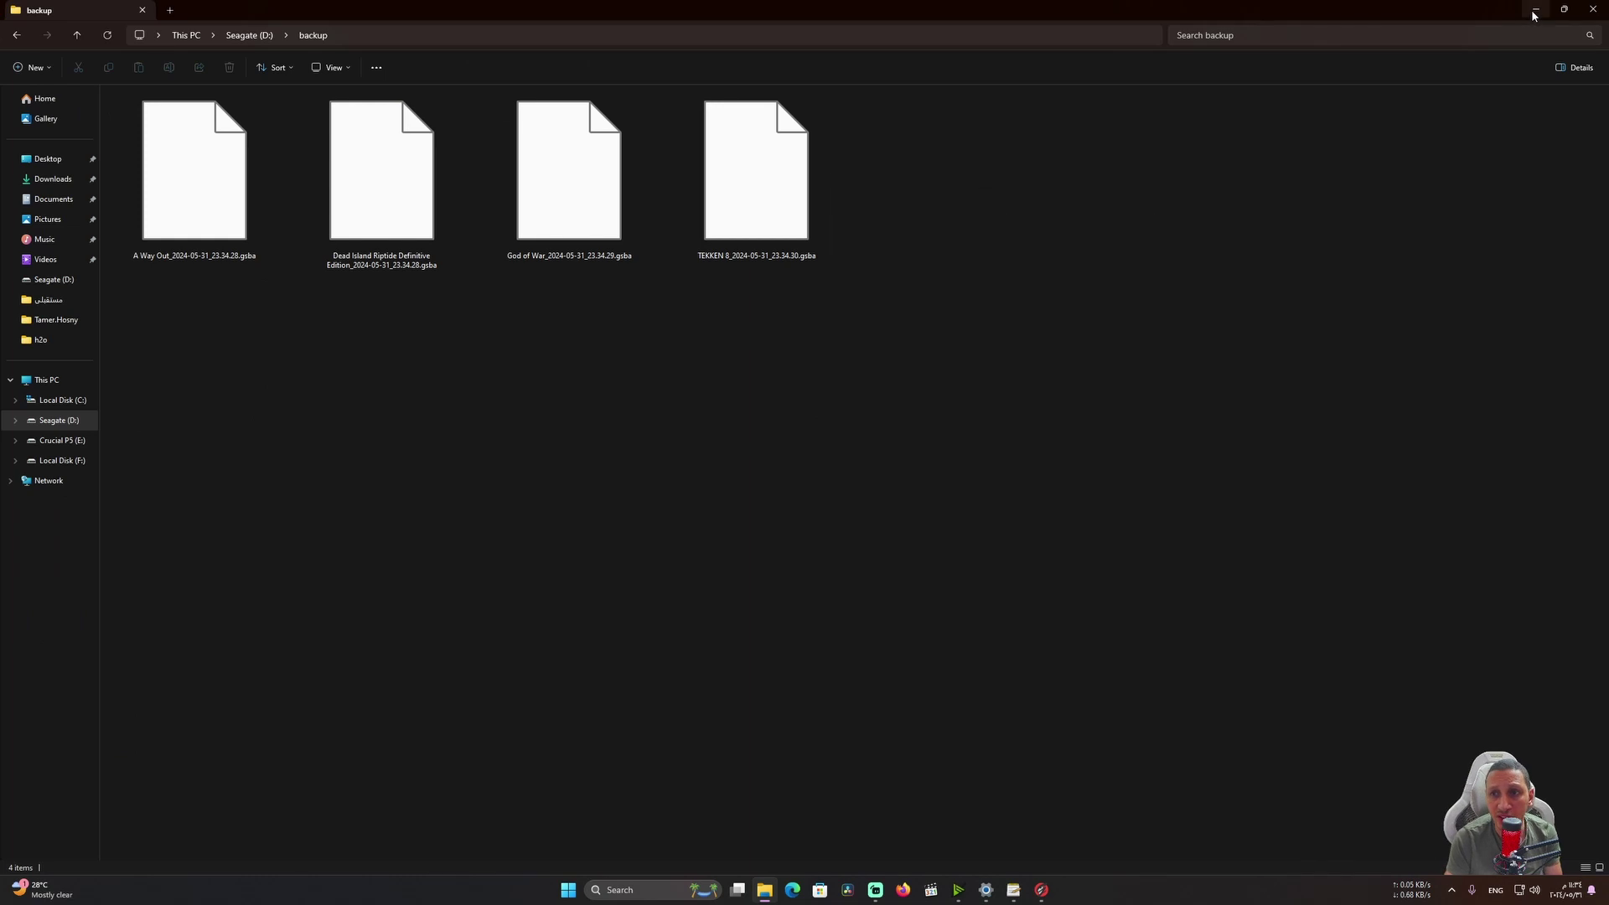
Step: Return to GameSave Manager's main menu and open all four save archives from the backup folder on Seagate (D:) for restoring
{"action": "left_click", "coordinate": [1534, 10]}
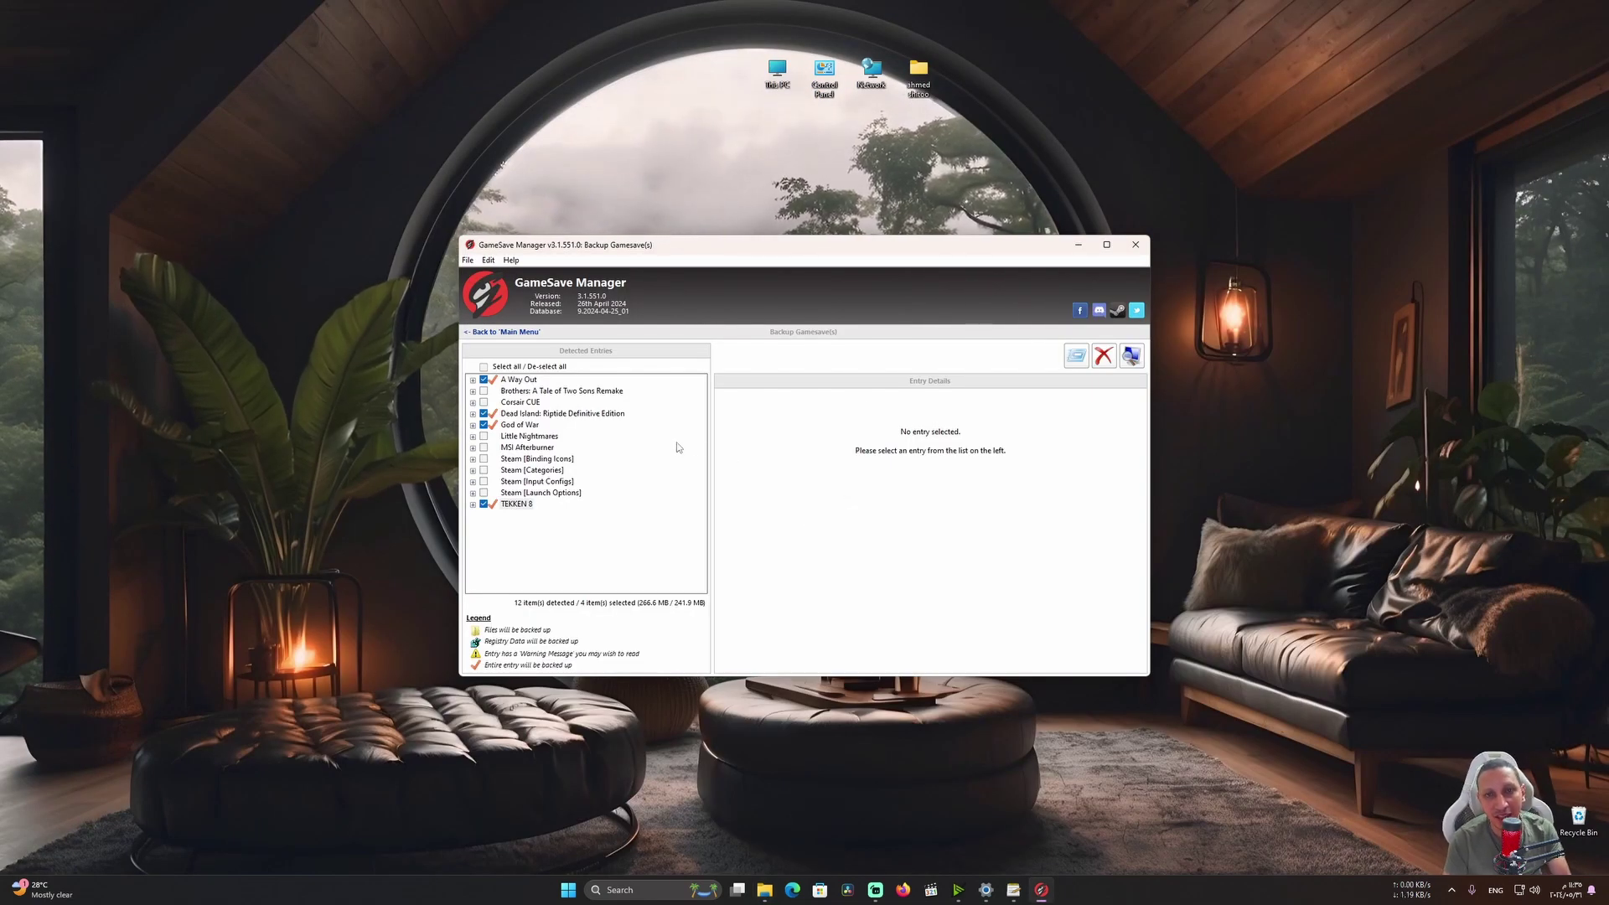
{"action": "left_click", "coordinate": [477, 334]}
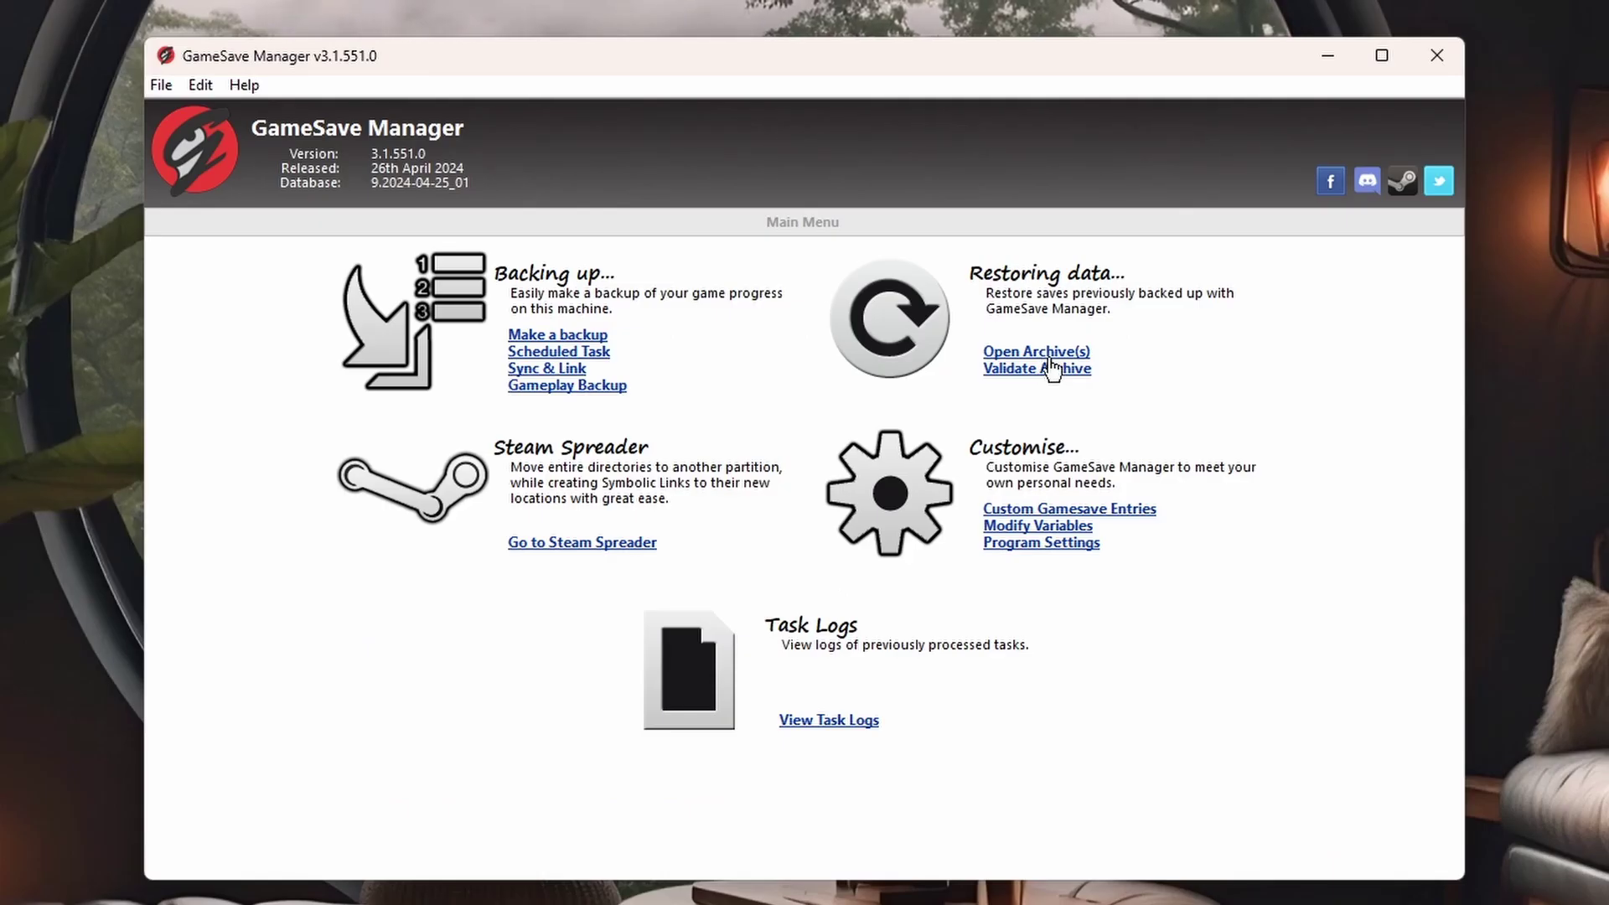
{"action": "left_click", "coordinate": [1038, 355]}
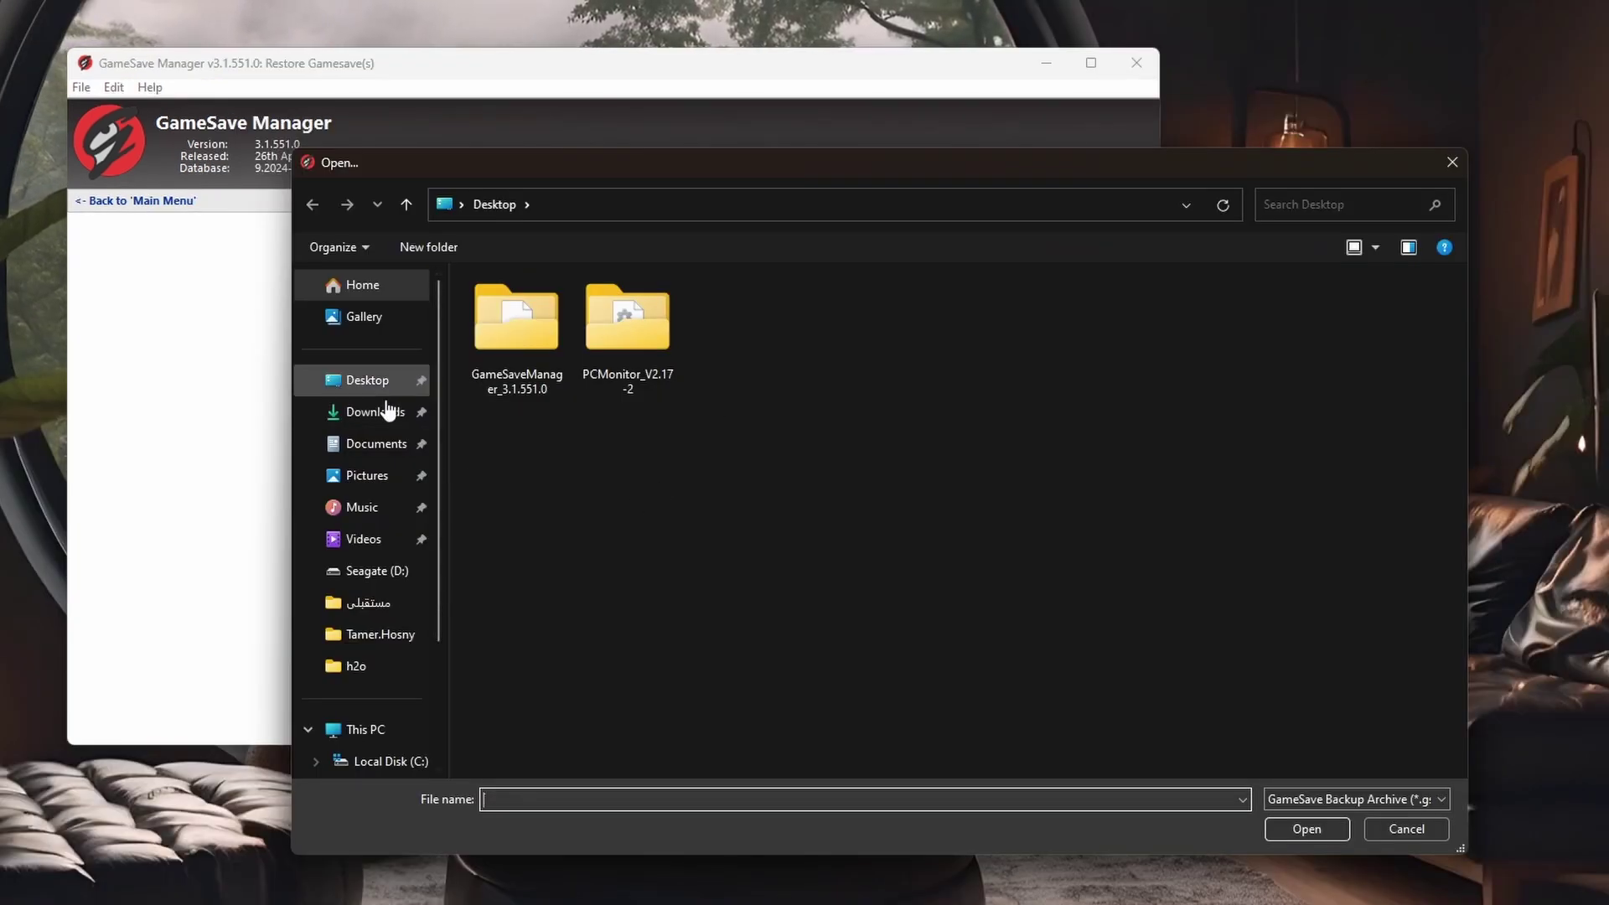
{"action": "scroll", "coordinate": [436, 600], "scroll_direction": "down", "scroll_amount": 2}
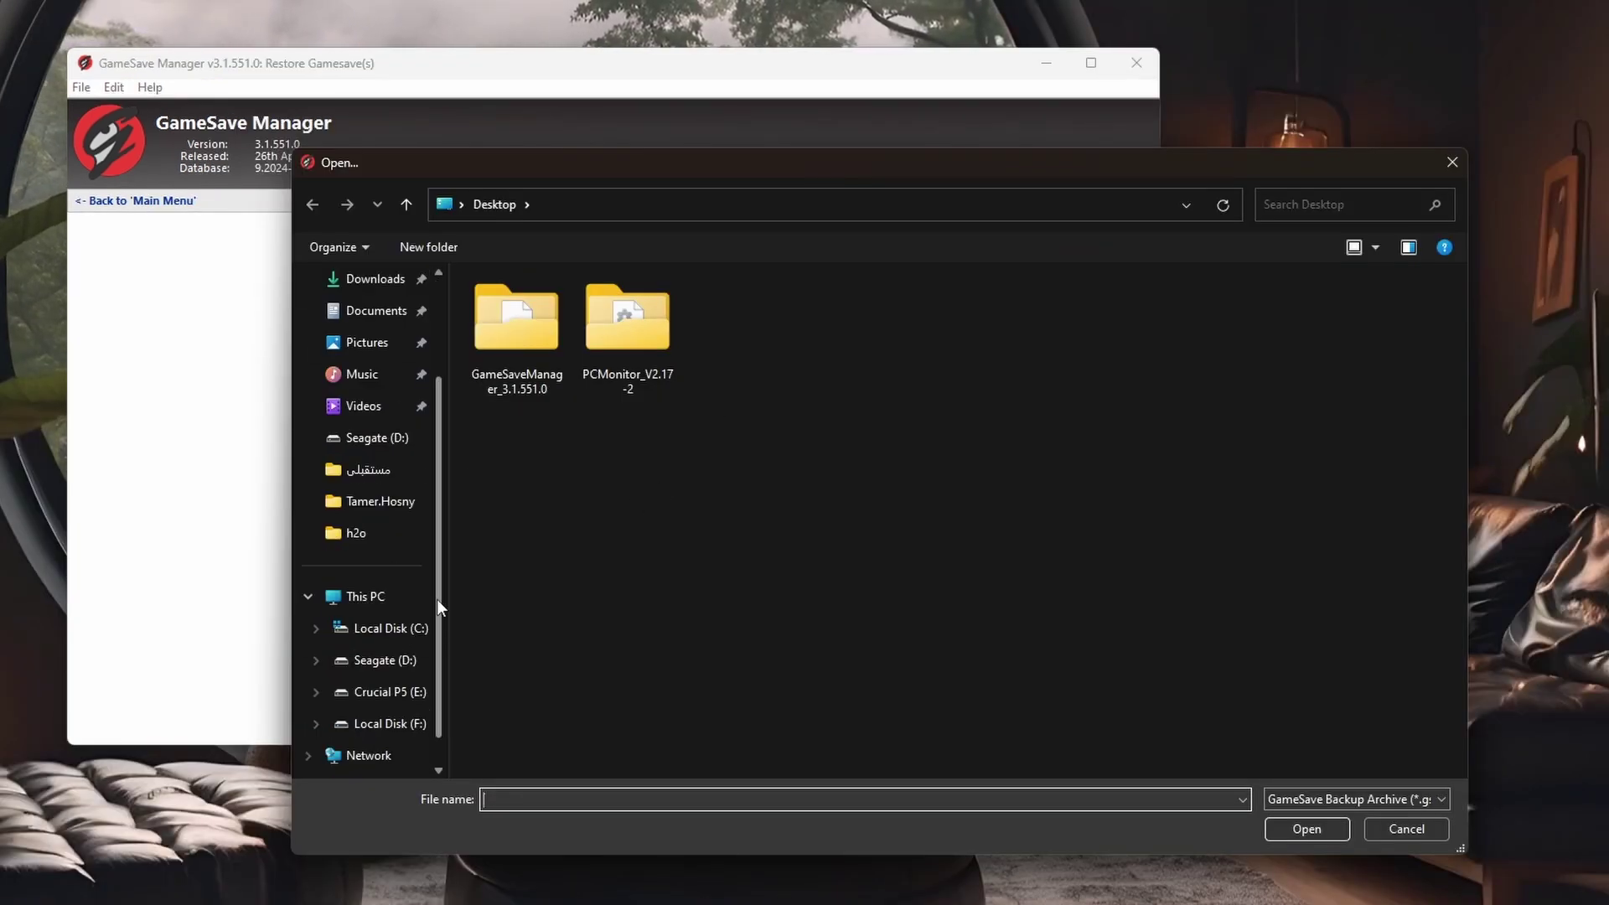
{"action": "left_click", "coordinate": [384, 661]}
{"action": "double_click", "coordinate": [753, 343]}
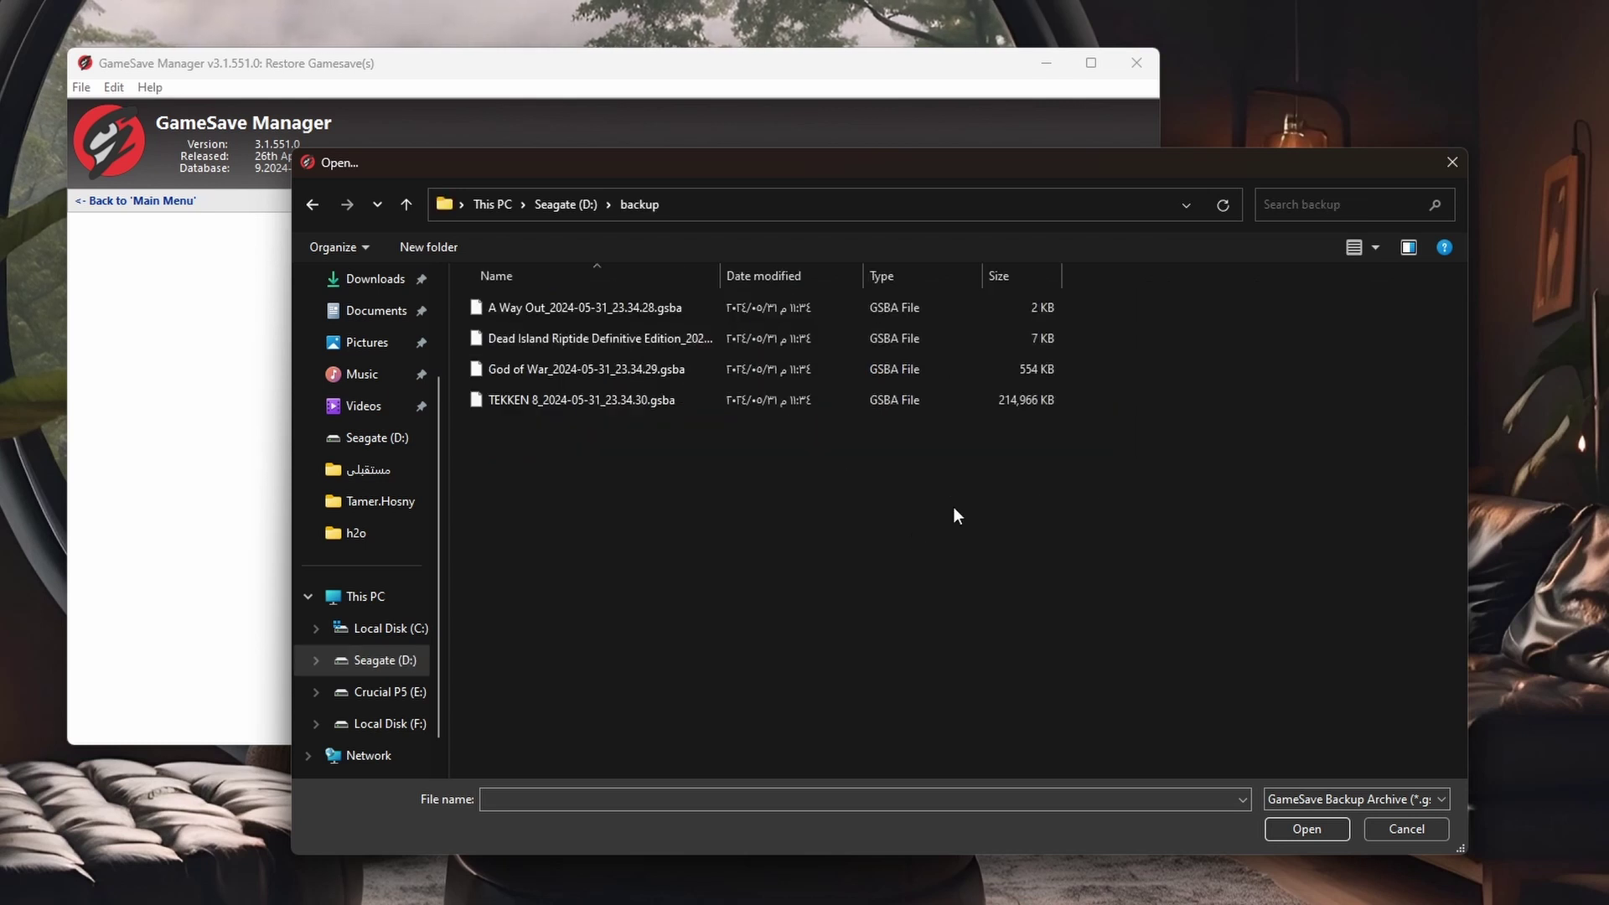
{"action": "left_click_drag", "start_coordinate": [871, 536], "coordinate": [637, 302]}
{"action": "left_click", "coordinate": [1289, 826]}
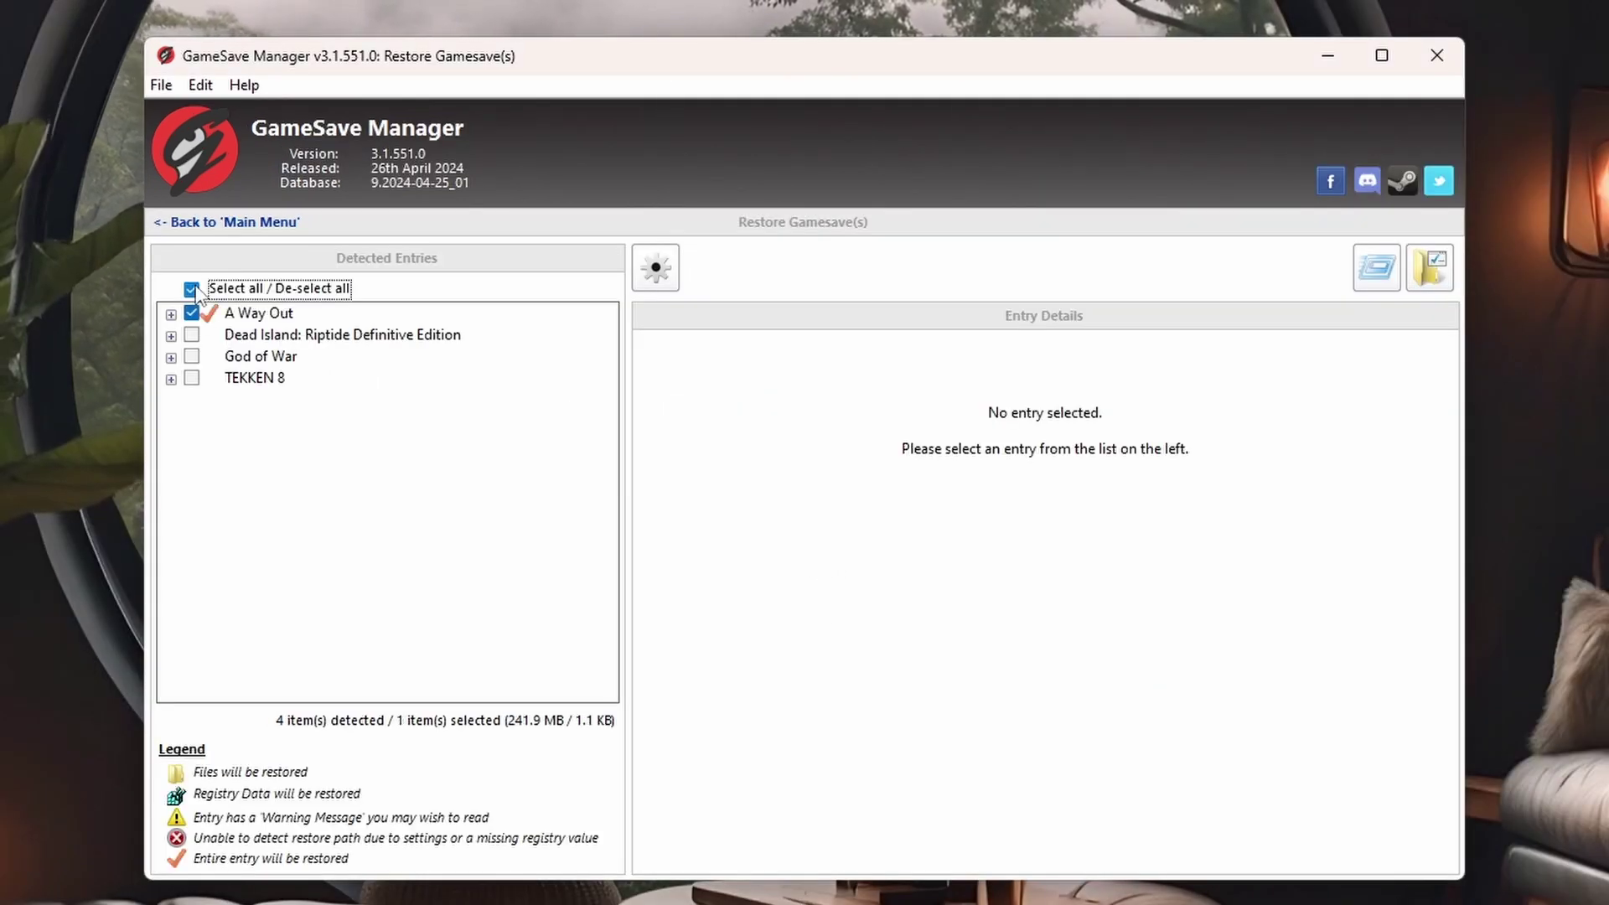
Step: Restore all entries, A Way Out, Dead Island: Riptide Definitive Edition, God of War and TEKKEN 8, and acknowledge the completed task
{"action": "left_click", "coordinate": [1378, 269]}
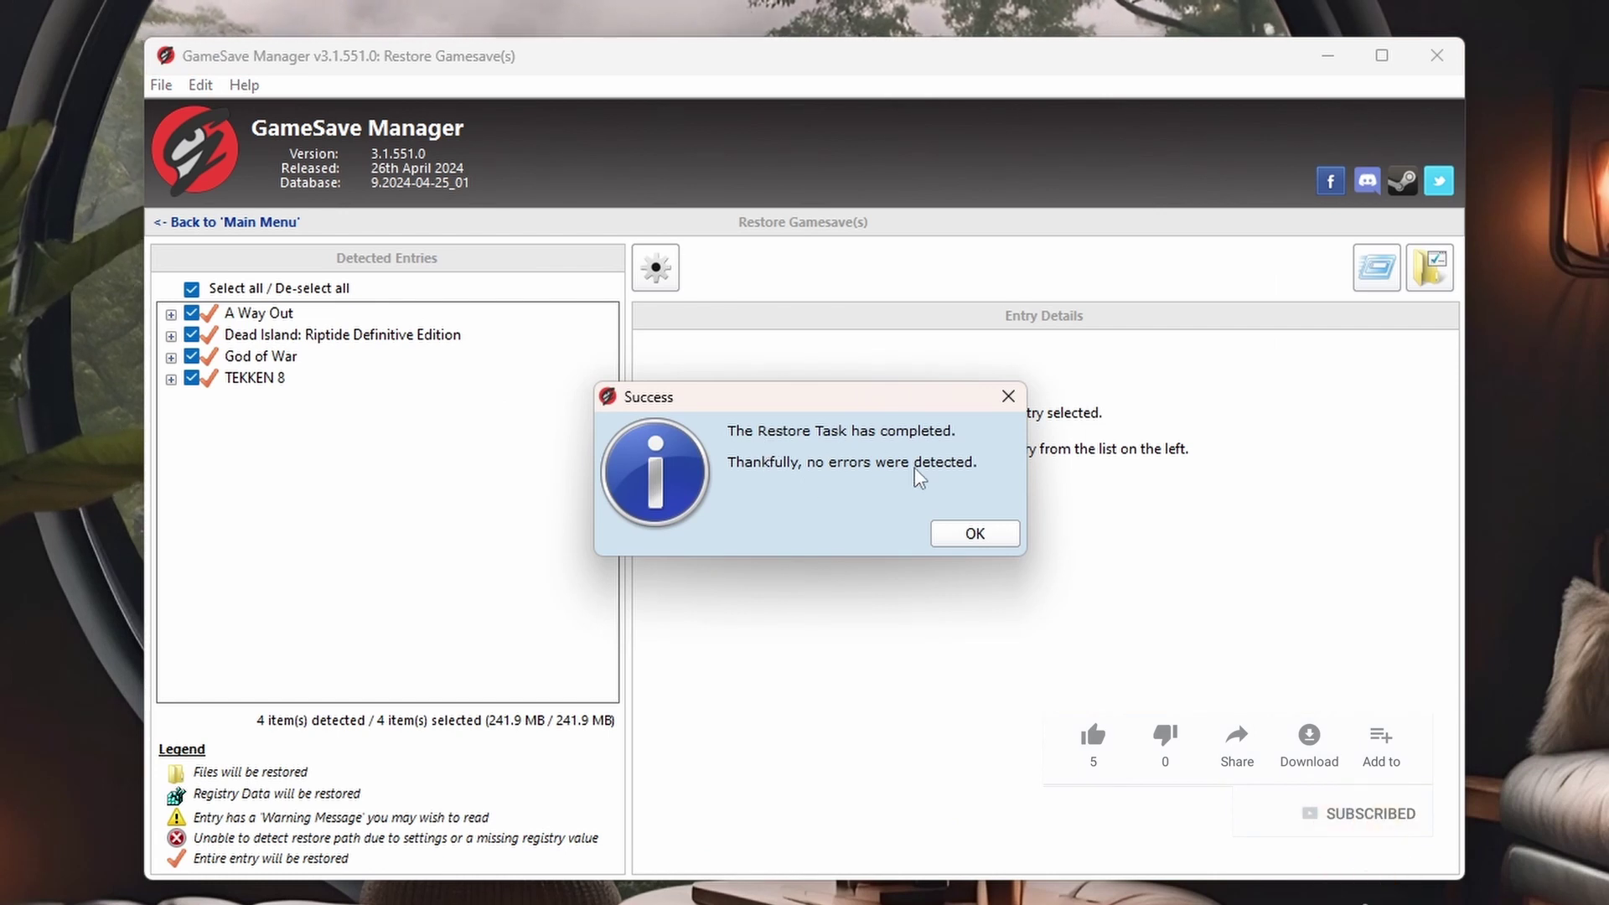
{"action": "left_click", "coordinate": [986, 538]}
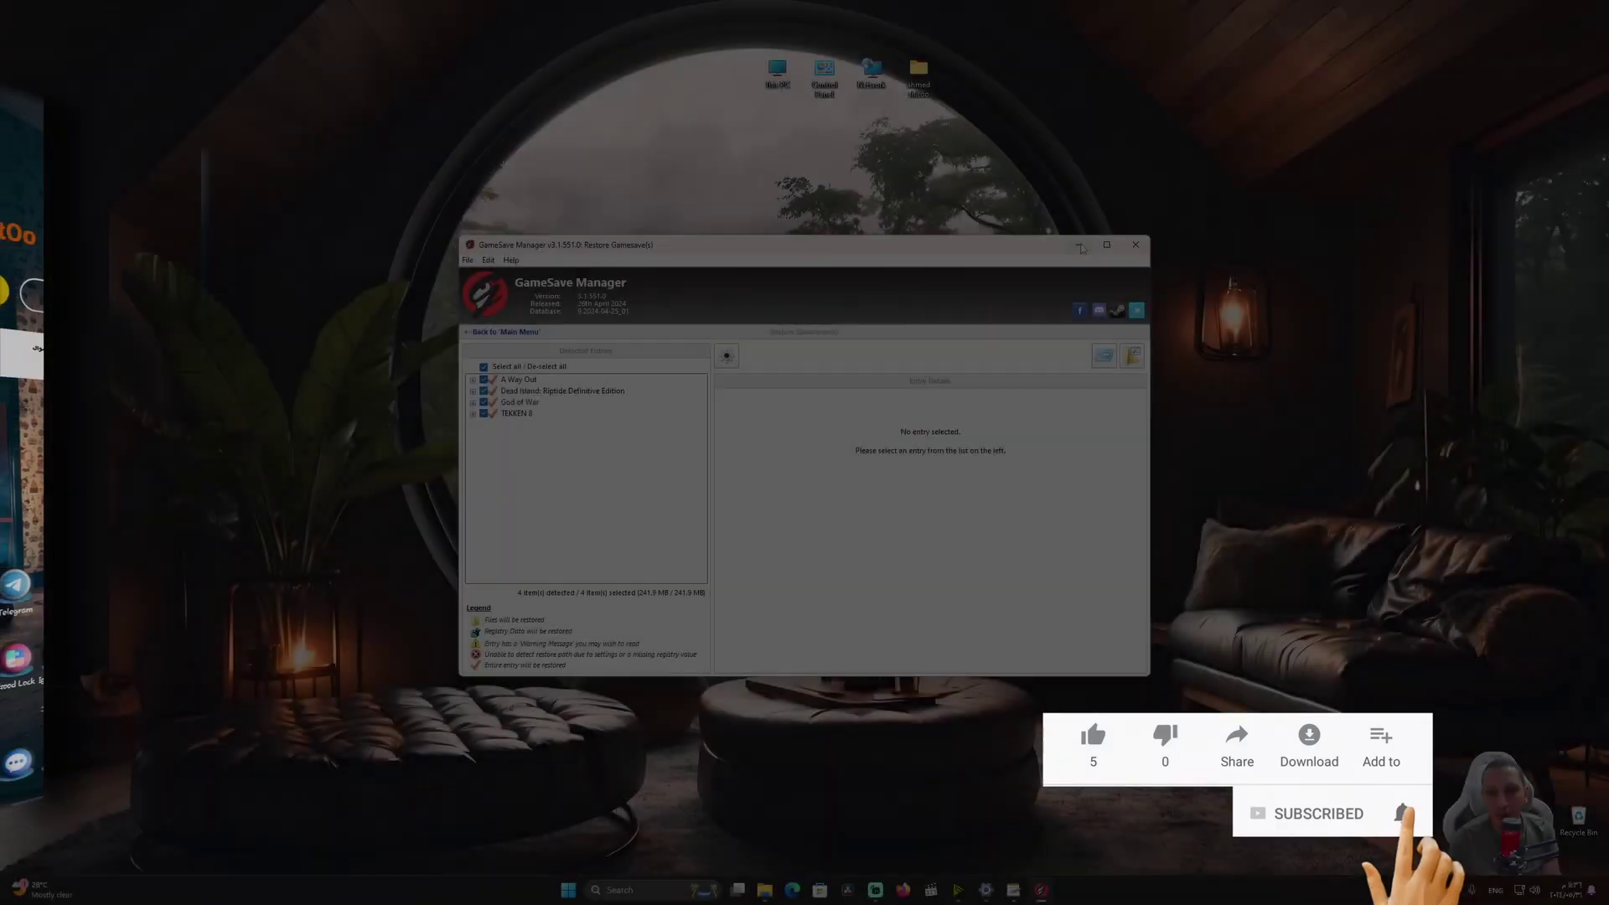